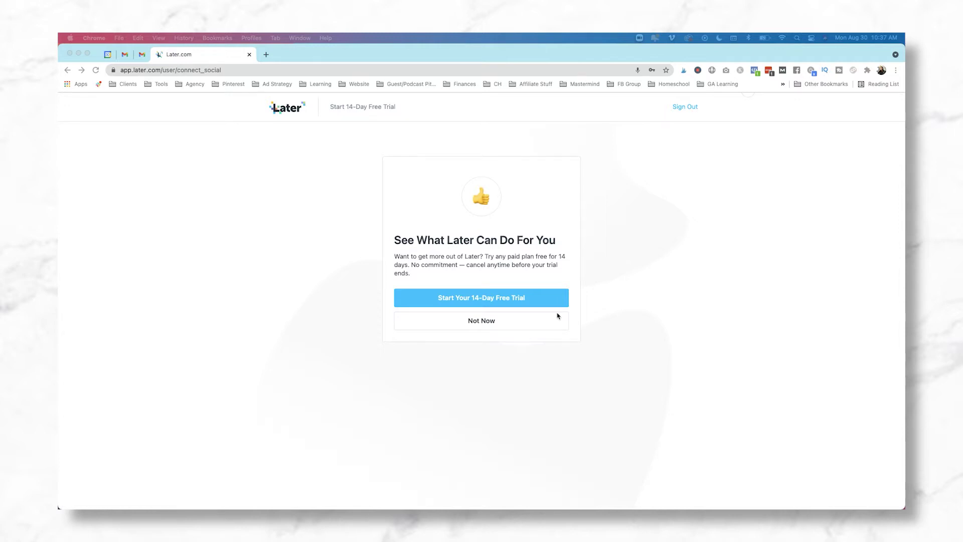
Step: Start a 14-day free trial of the $25-per-month Growth plan, running until Sep 13, 2021
click(488, 298)
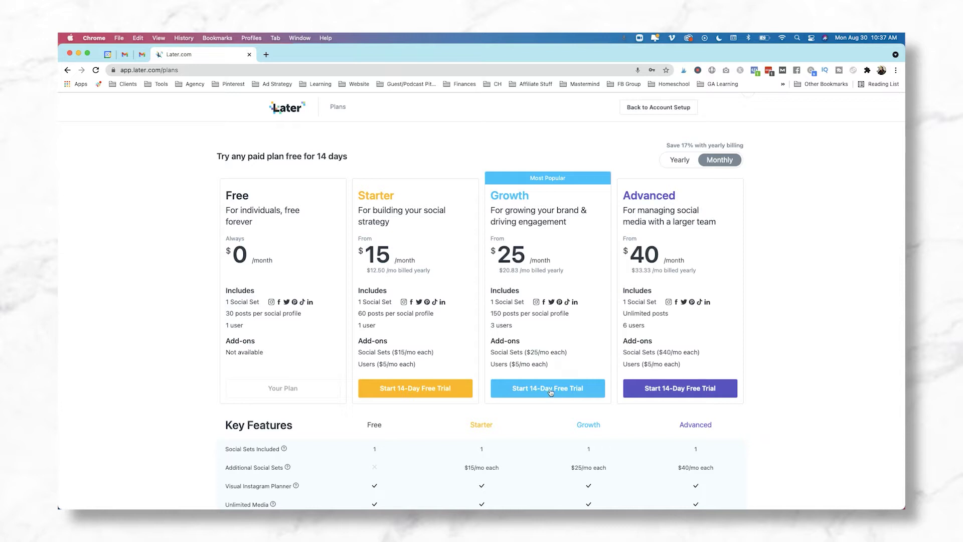
drag(497, 248, 562, 260)
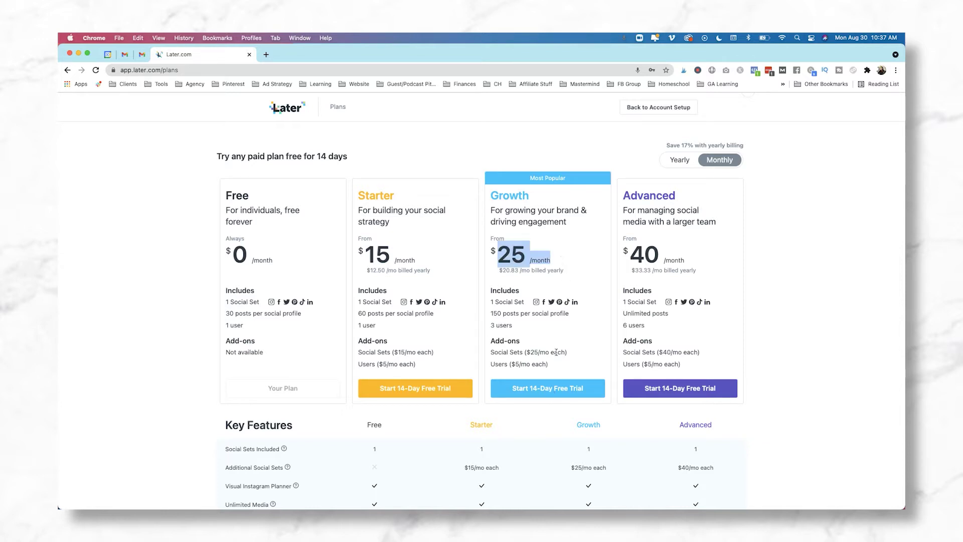
scroll(552, 388, up, 1)
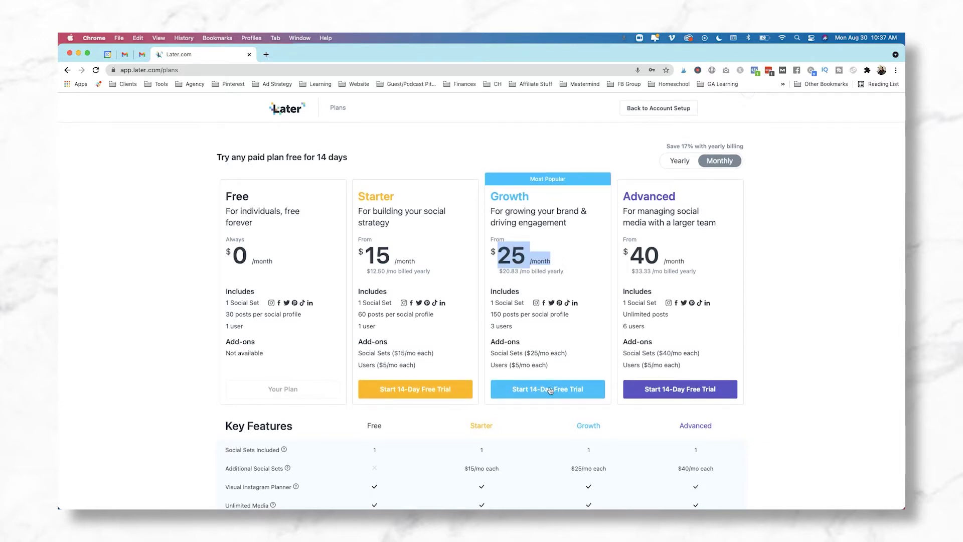
scroll(550, 391, down, 1)
click(550, 389)
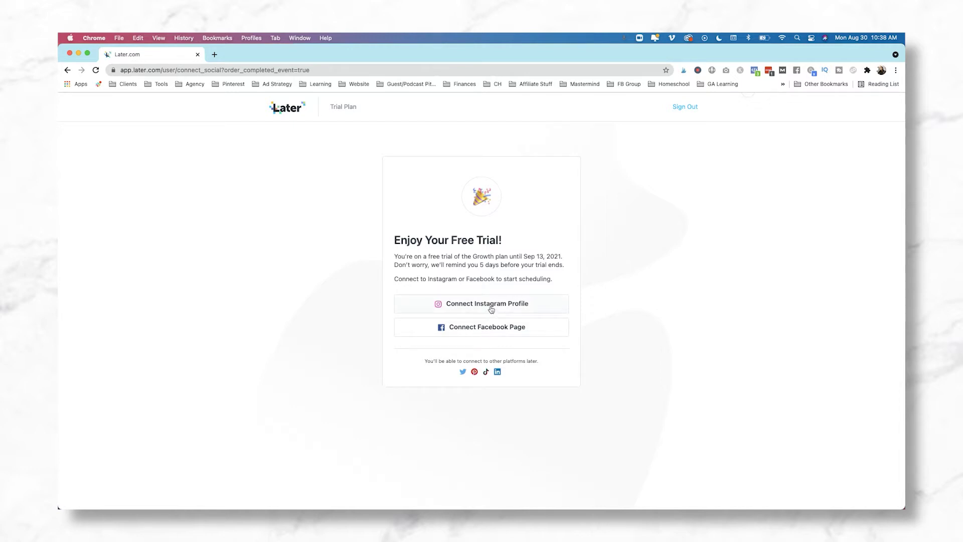
Step: Connect the Instagram profile from the 'Enjoy Your Free Trial!' page
drag(426, 361, 552, 364)
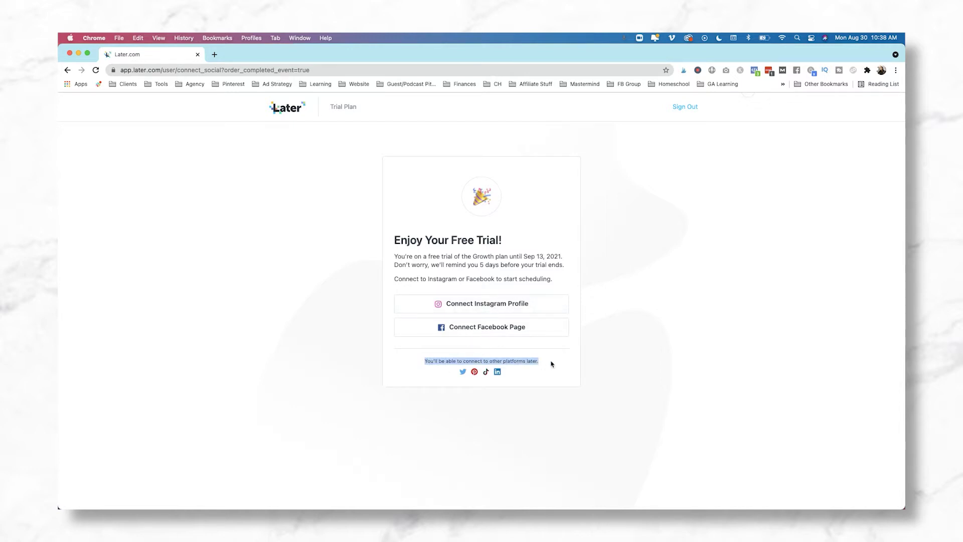
click(474, 374)
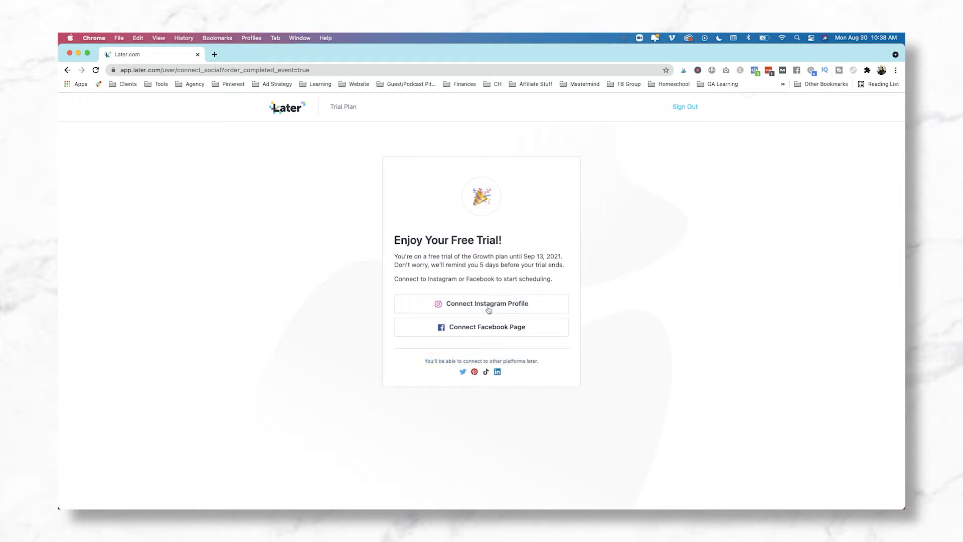
click(484, 305)
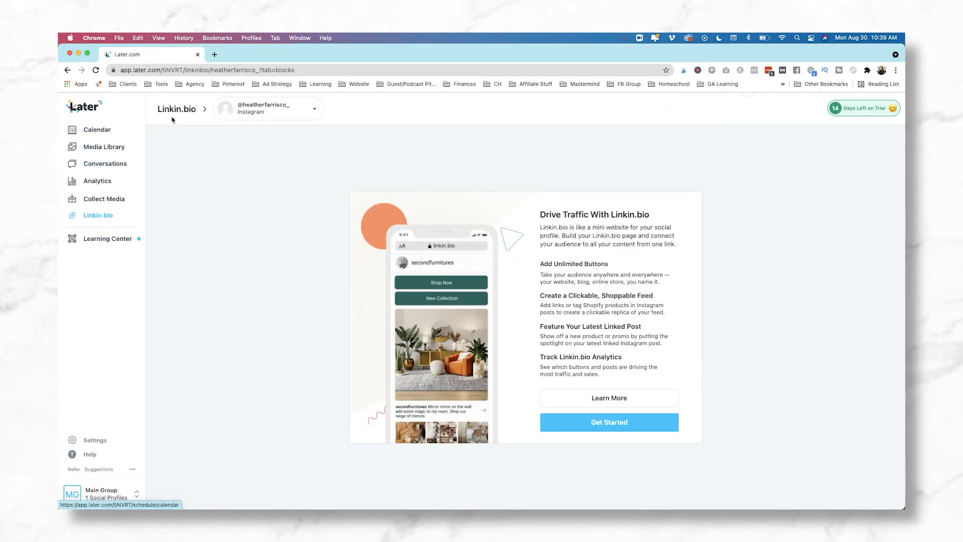
Step: Check the account settings, which show no Pinterest profile connected
click(102, 444)
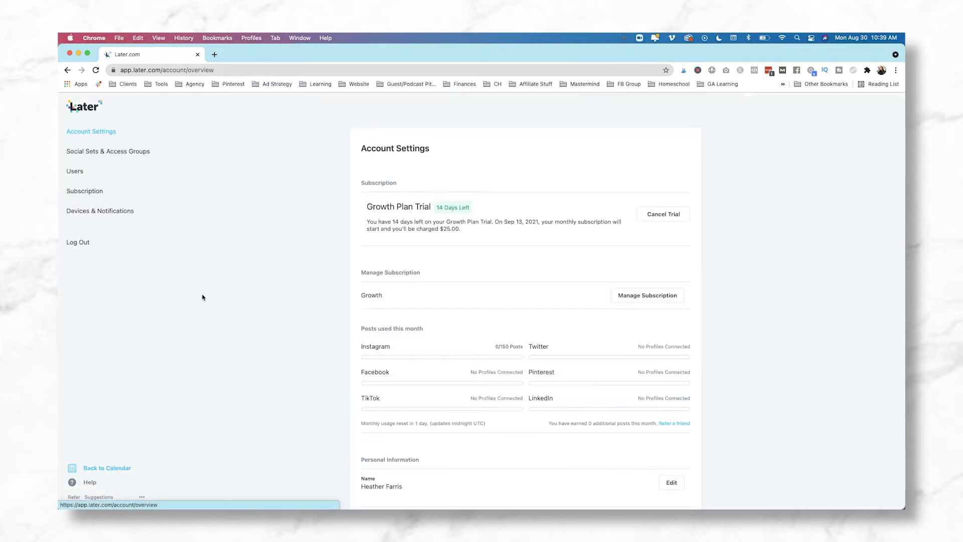
scroll(501, 258, down, 3)
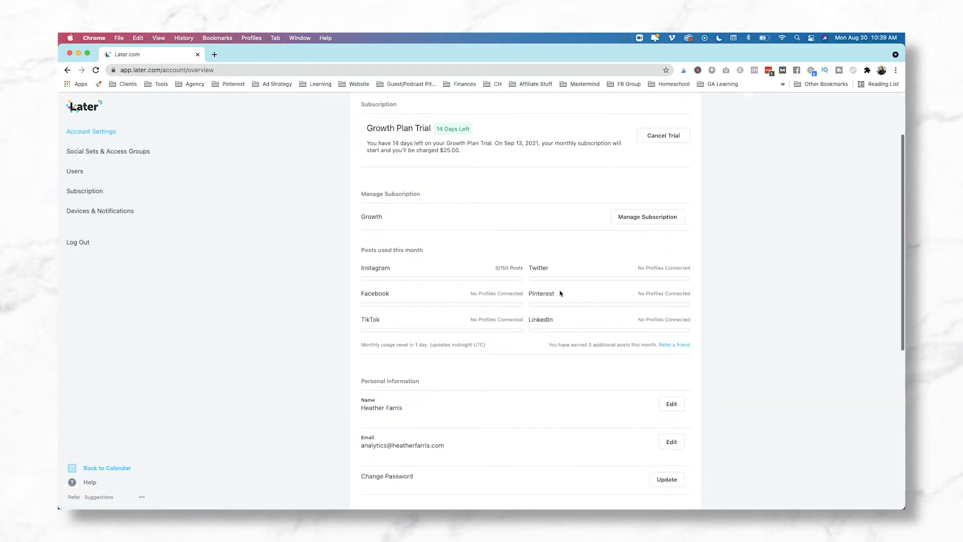
drag(691, 294, 650, 296)
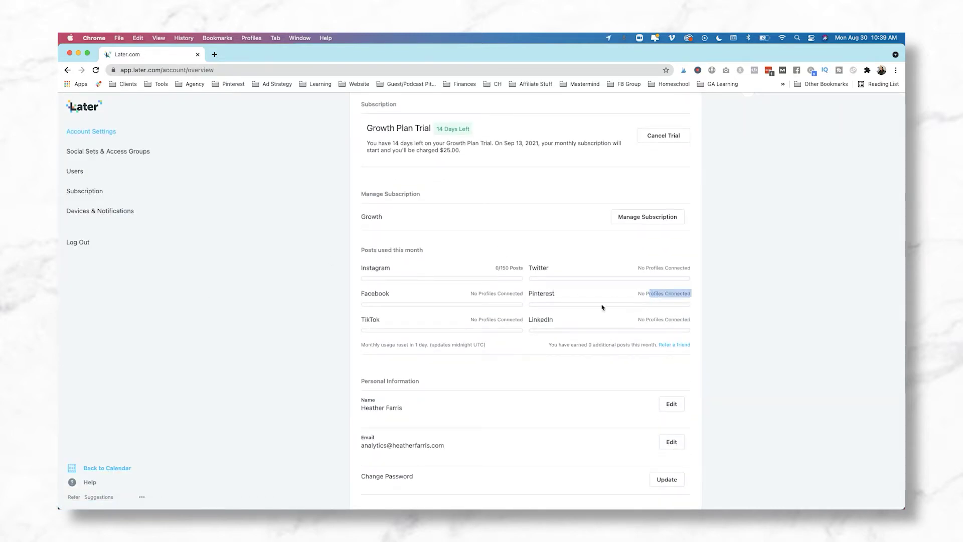
click(619, 297)
scroll(619, 298, down, 7)
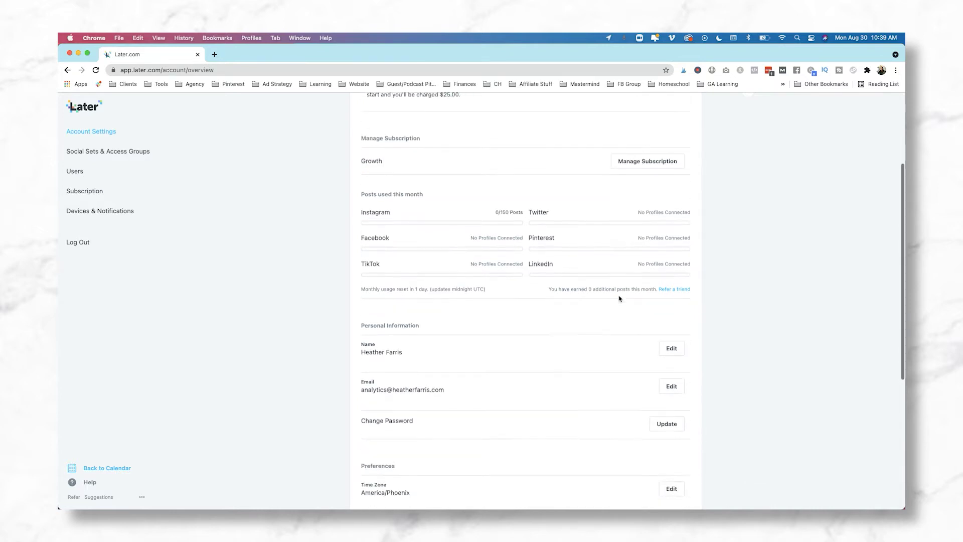
scroll(622, 291, up, 10)
Step: In the Main Group's social set details, remove the Instagram profile
click(634, 271)
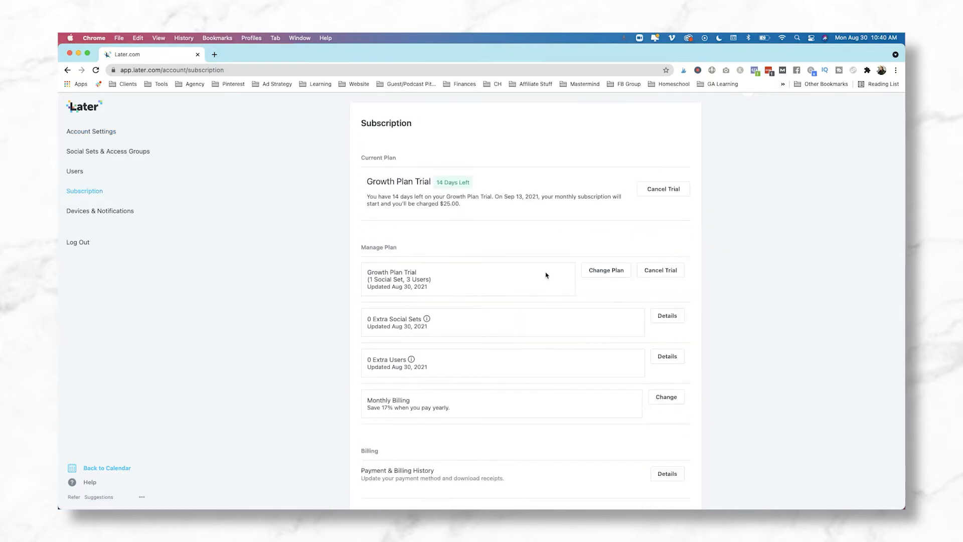
scroll(543, 273, down, 1)
click(666, 287)
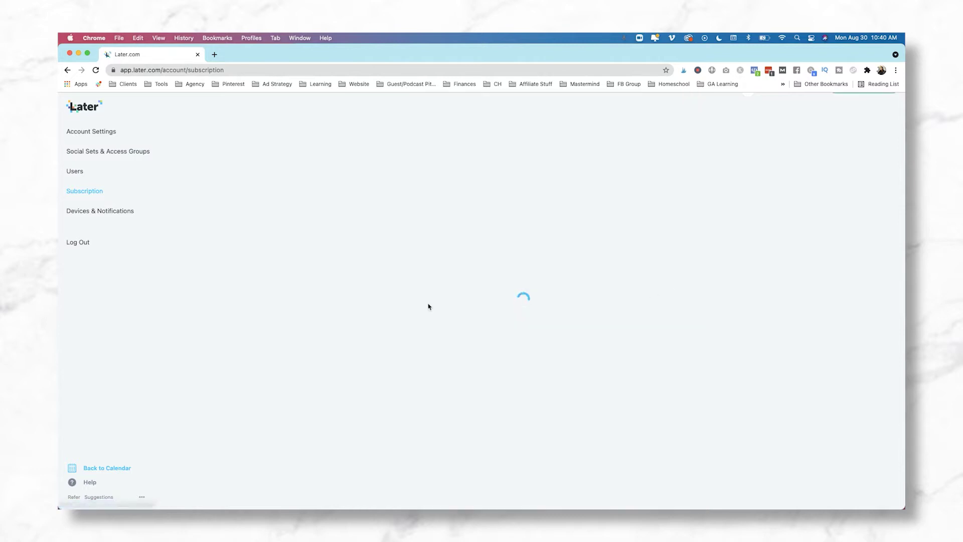
click(666, 230)
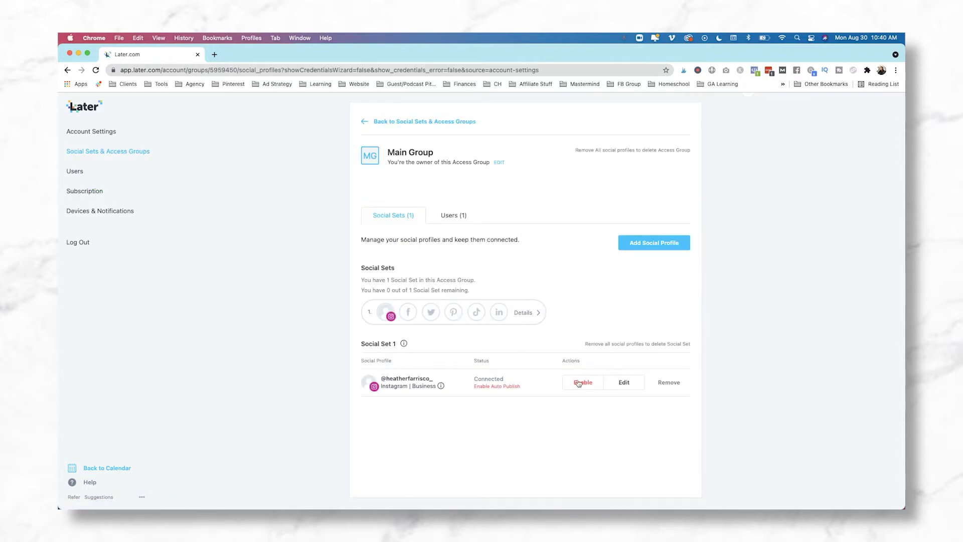
click(668, 383)
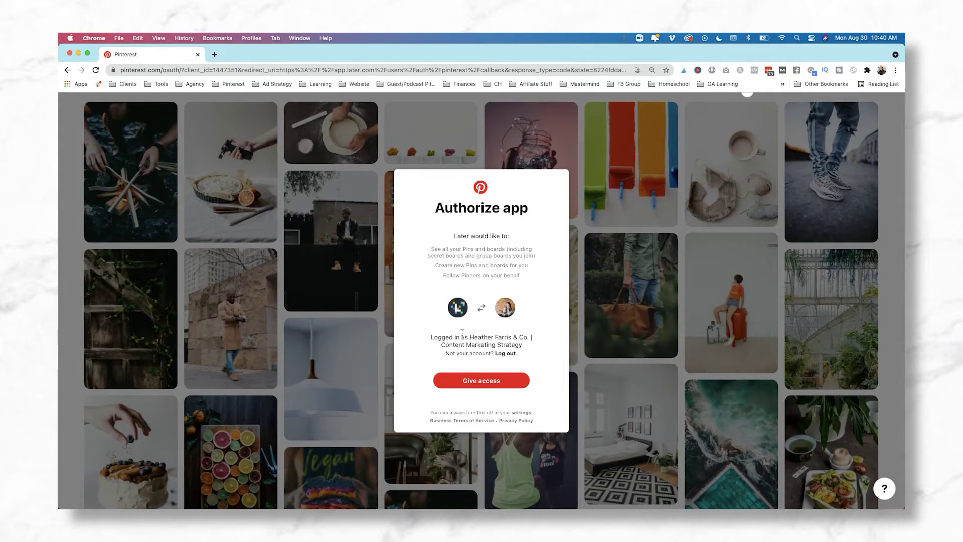
Step: Give Later access to the Pinterest account on the Authorize app page
click(484, 382)
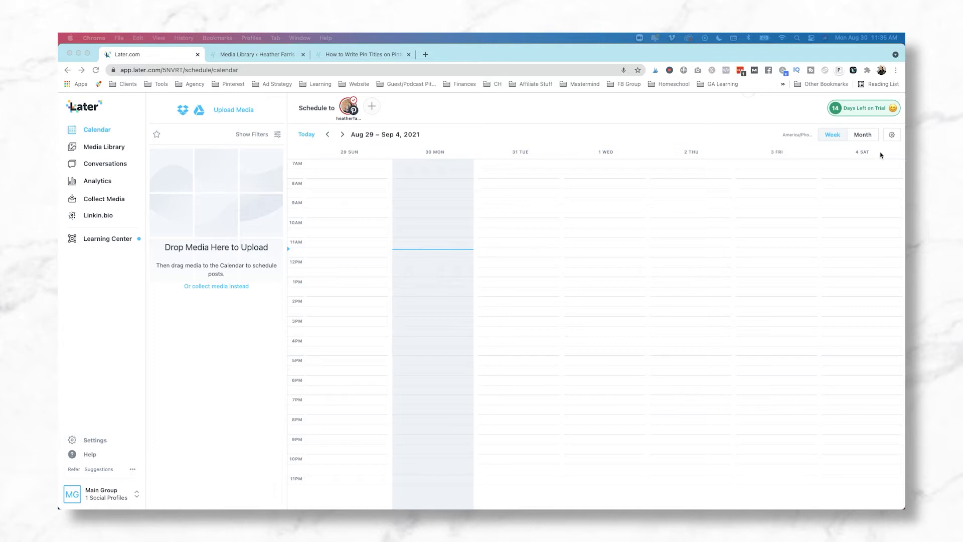
click(891, 134)
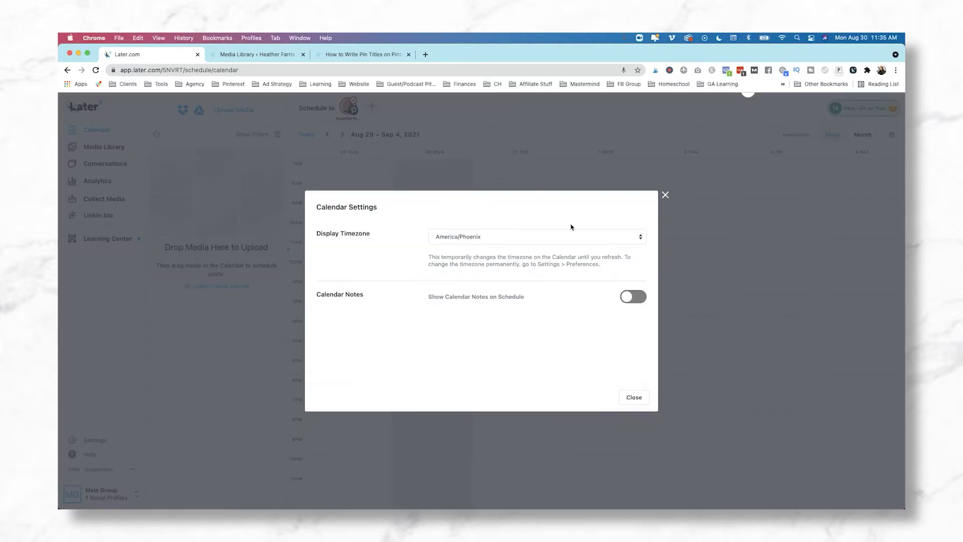
click(622, 400)
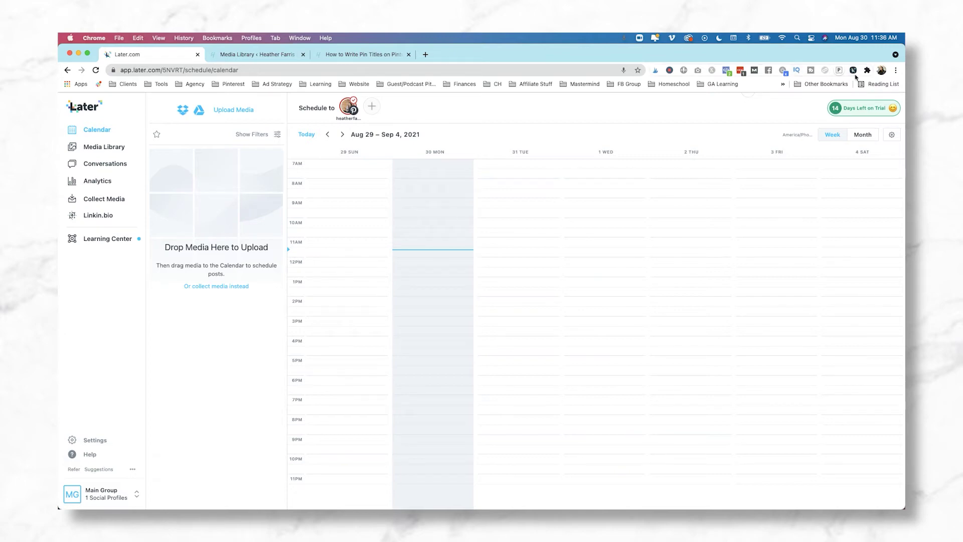
Step: Save the 'How to Craft an Optimized Pin Titles' image to Later's media library using the extension
click(342, 55)
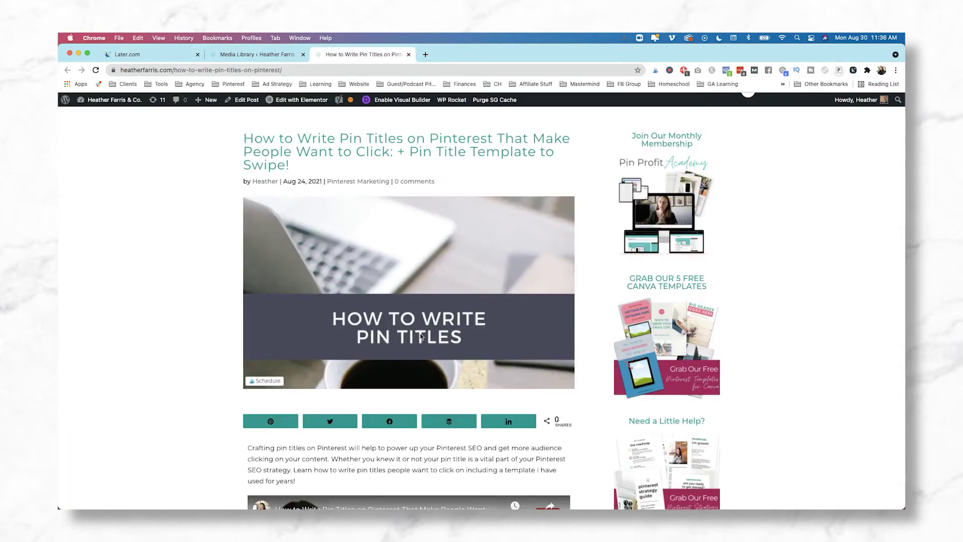
scroll(422, 337, down, 20)
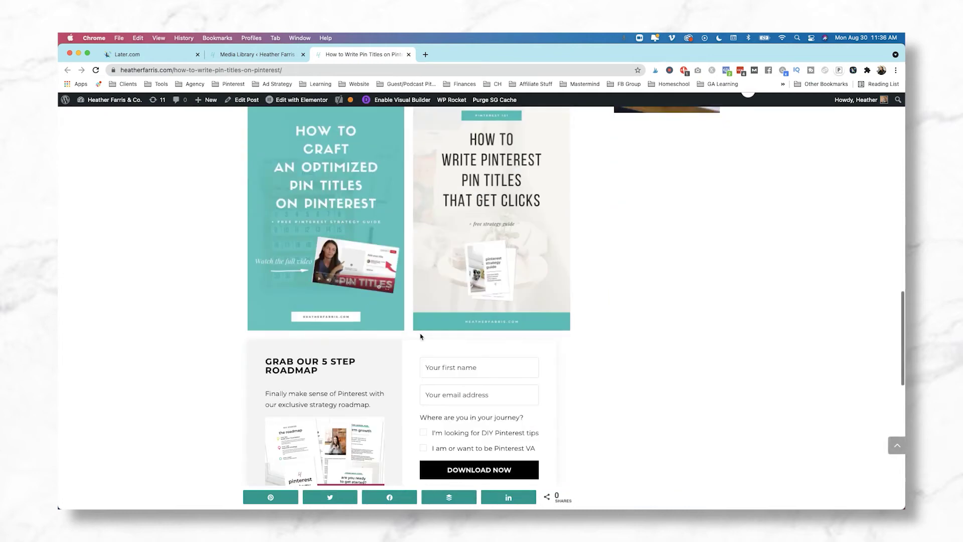
scroll(413, 336, up, 3)
right_click(337, 305)
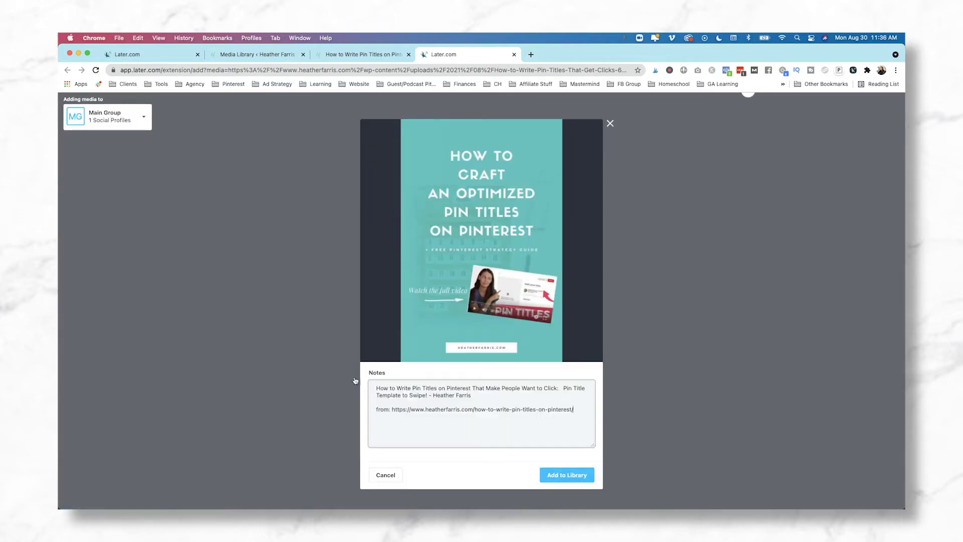
key(super+a)
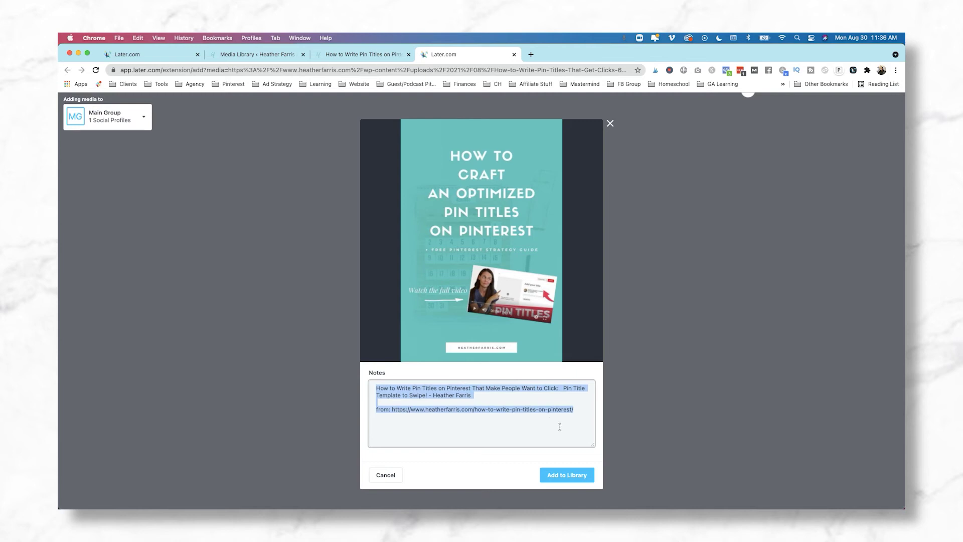
click(569, 478)
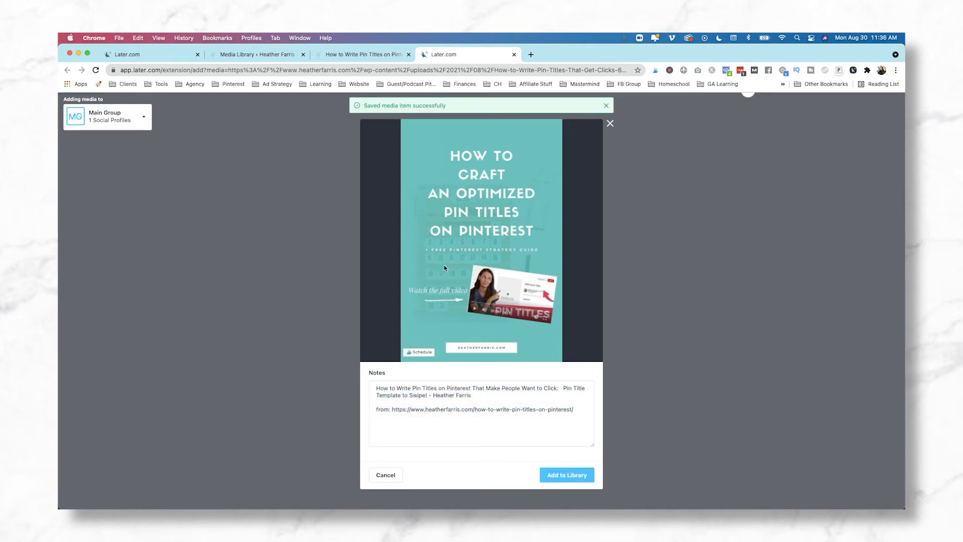
Step: Close the extra Later extension tab and switch between the calendar and the blog post
click(513, 55)
click(130, 54)
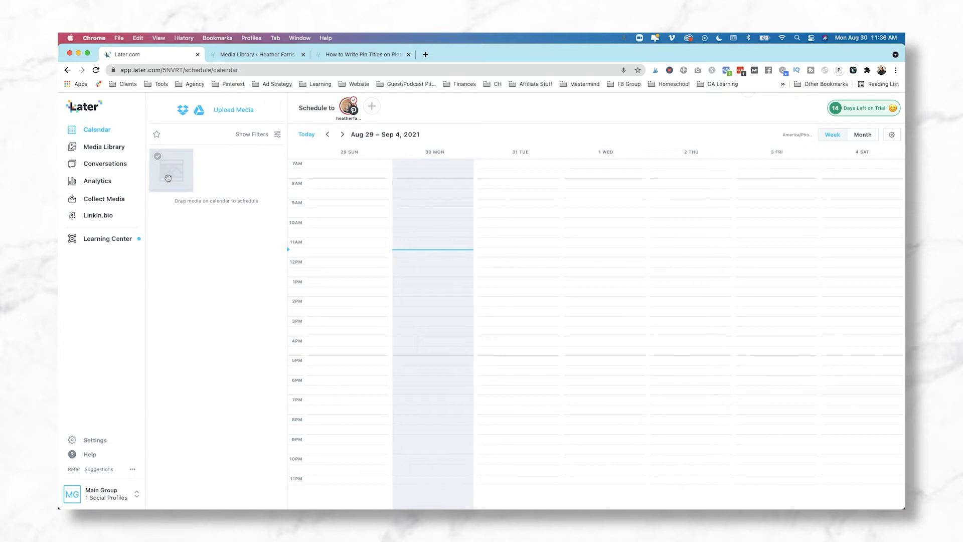
click(345, 53)
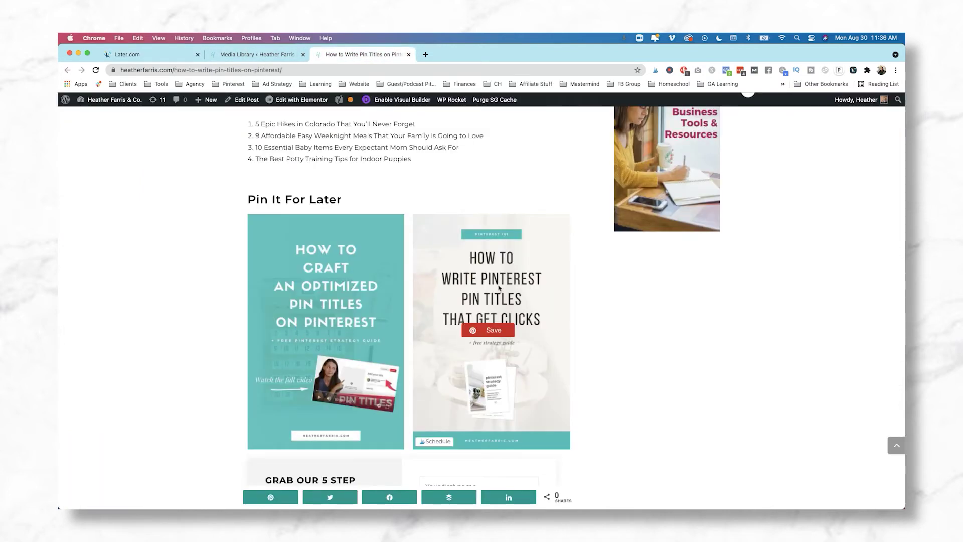
Step: Upload the How-to-Write pin JPEG from Downloads into Later's media
click(145, 55)
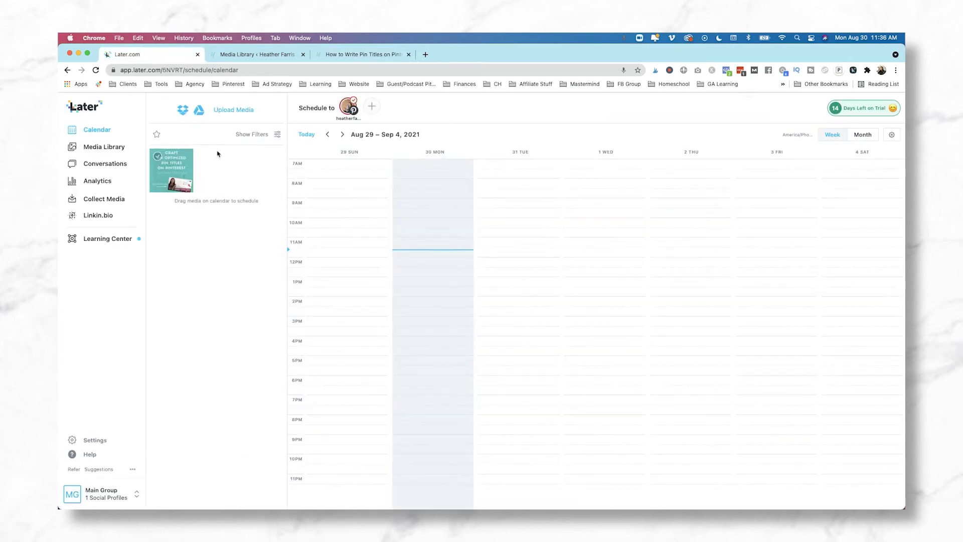
click(227, 115)
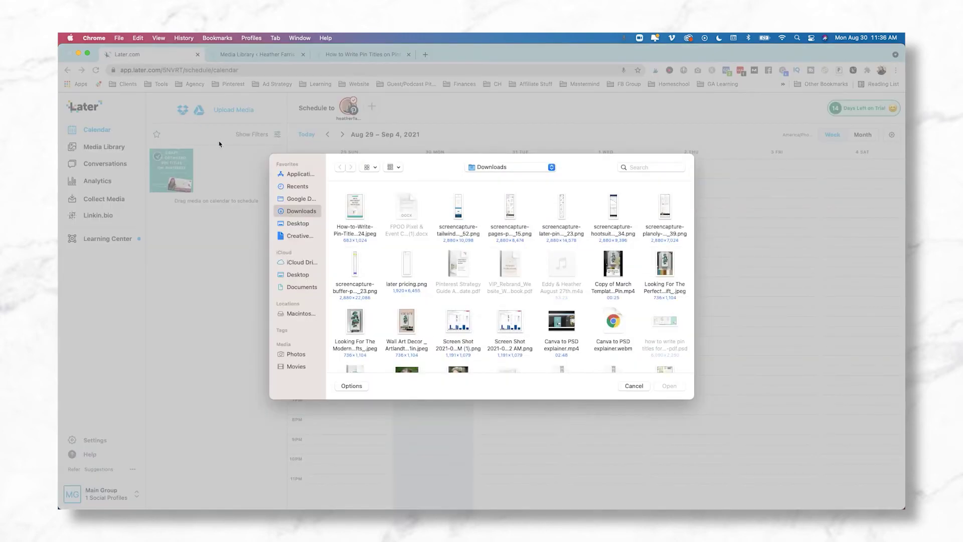
click(357, 221)
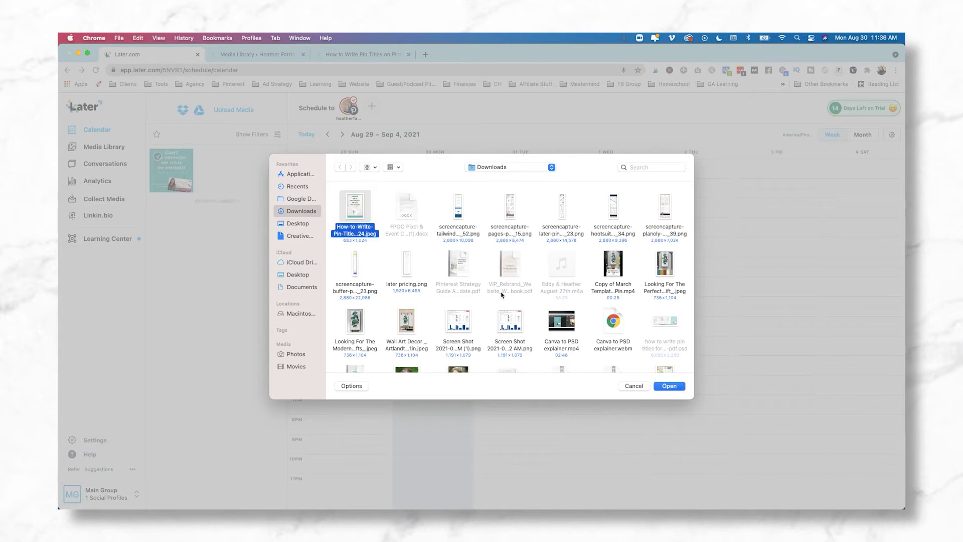
click(682, 388)
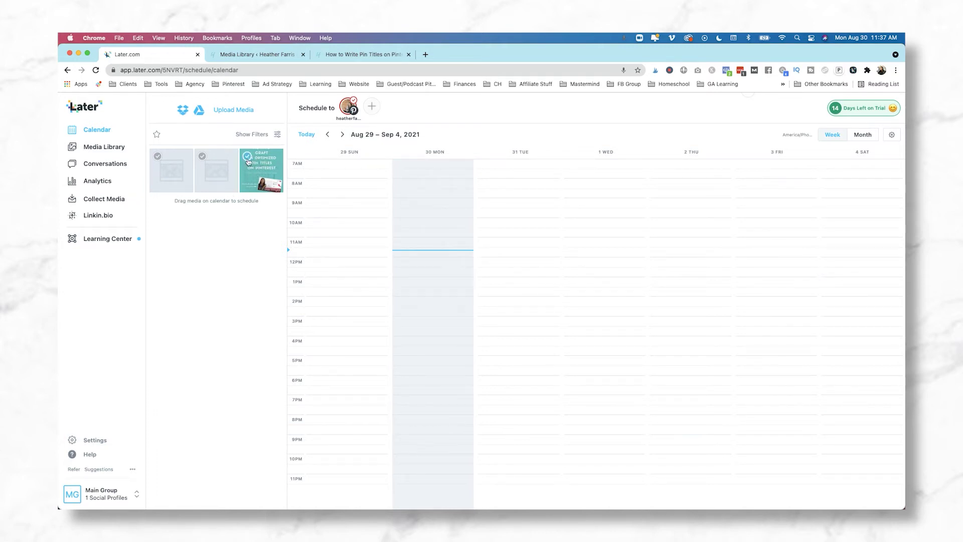
Step: Schedule the image for Tuesday, Aug 31 at 11 AM on the Pinterest Strategies board
drag(253, 172, 499, 246)
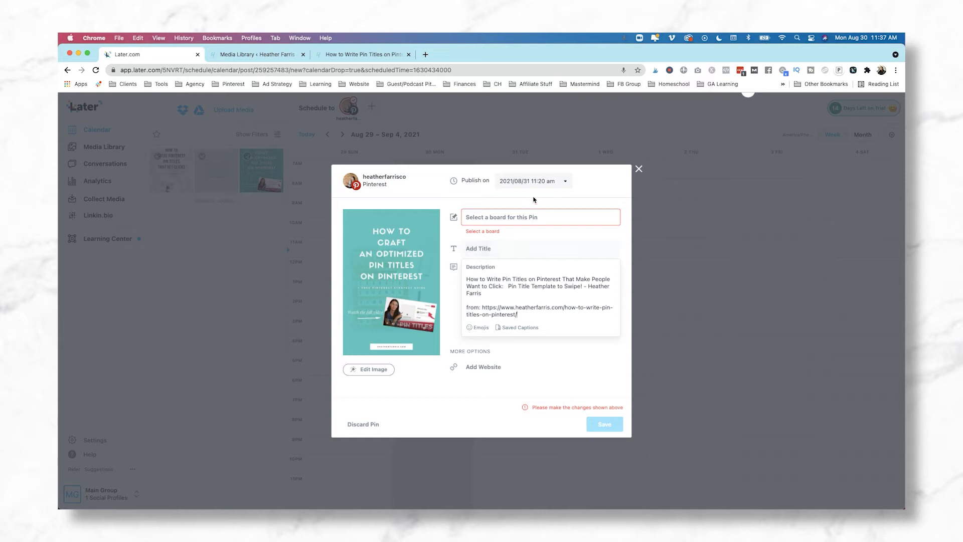
click(563, 182)
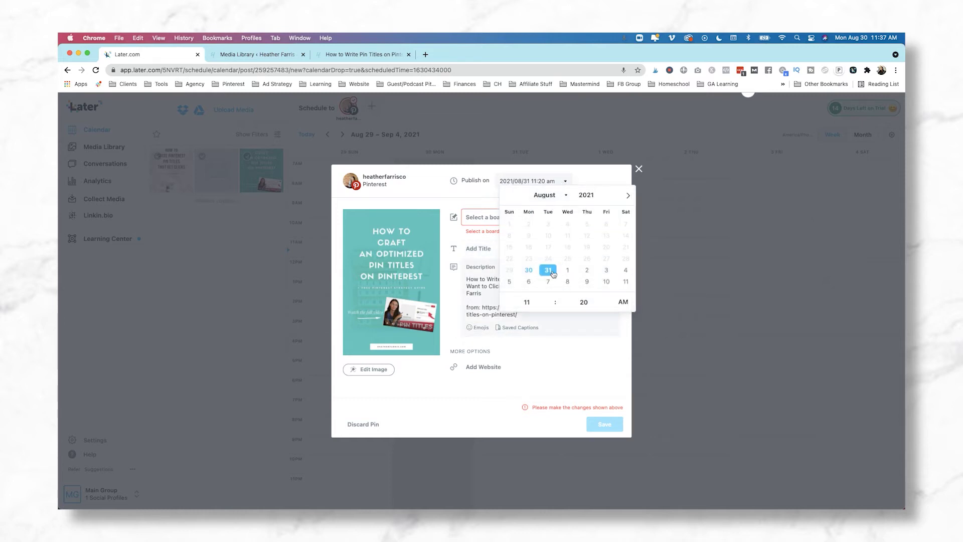
click(577, 357)
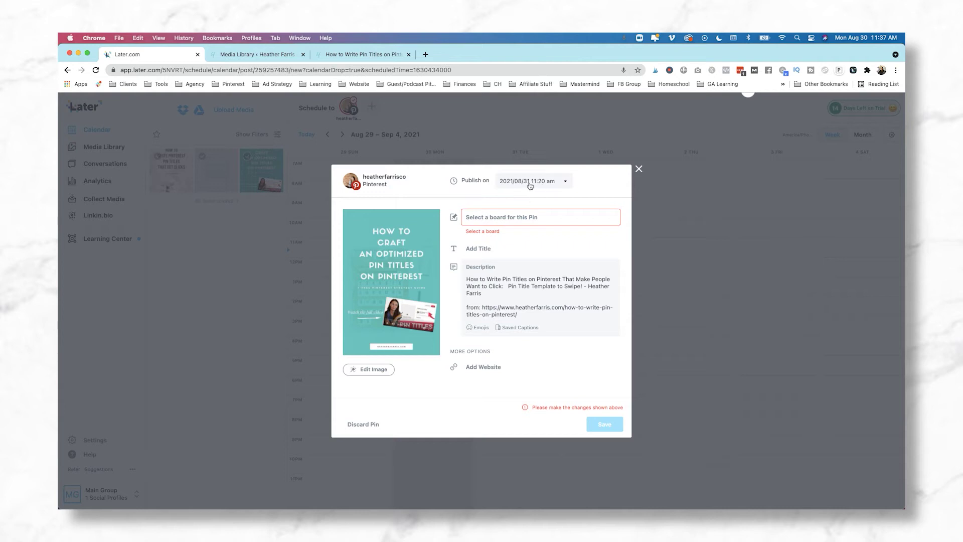
click(519, 222)
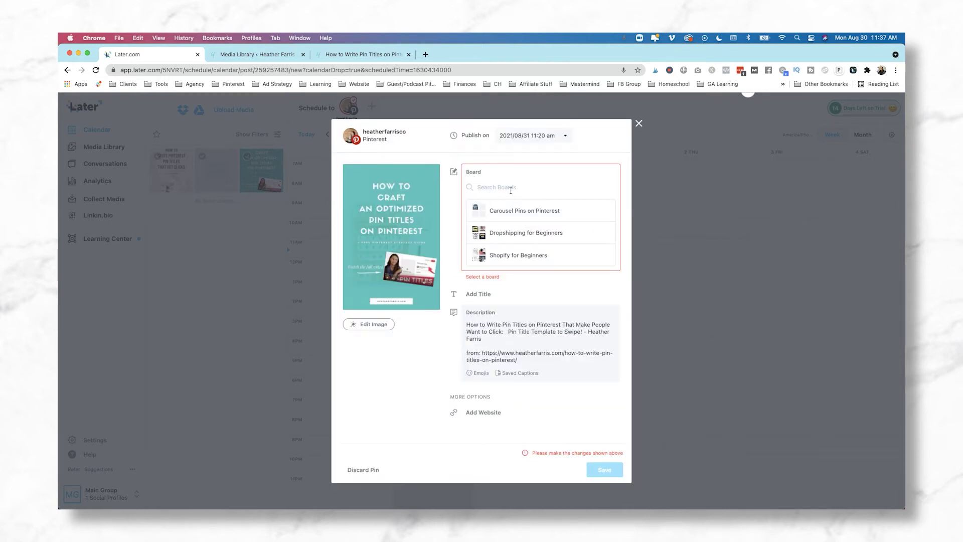
text(pinterest )
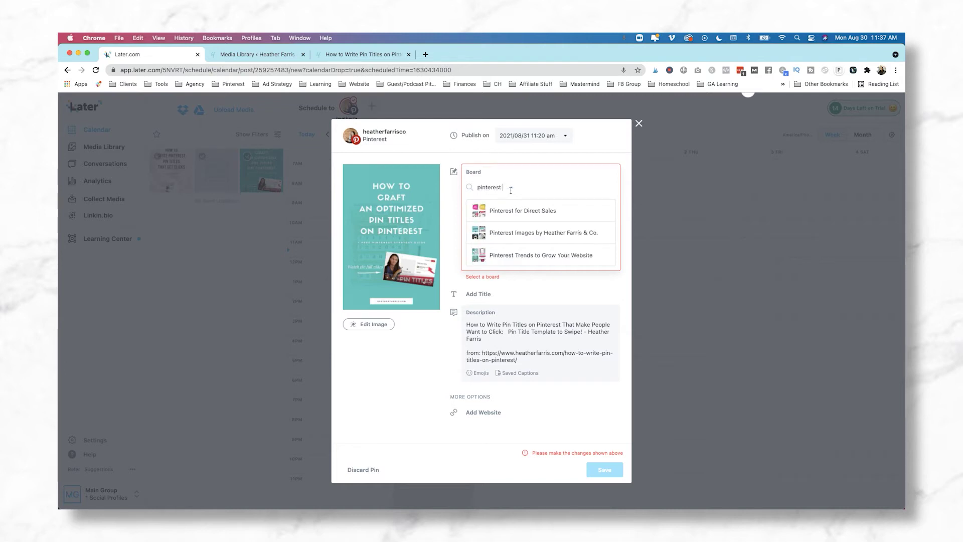
text(strate)
click(513, 230)
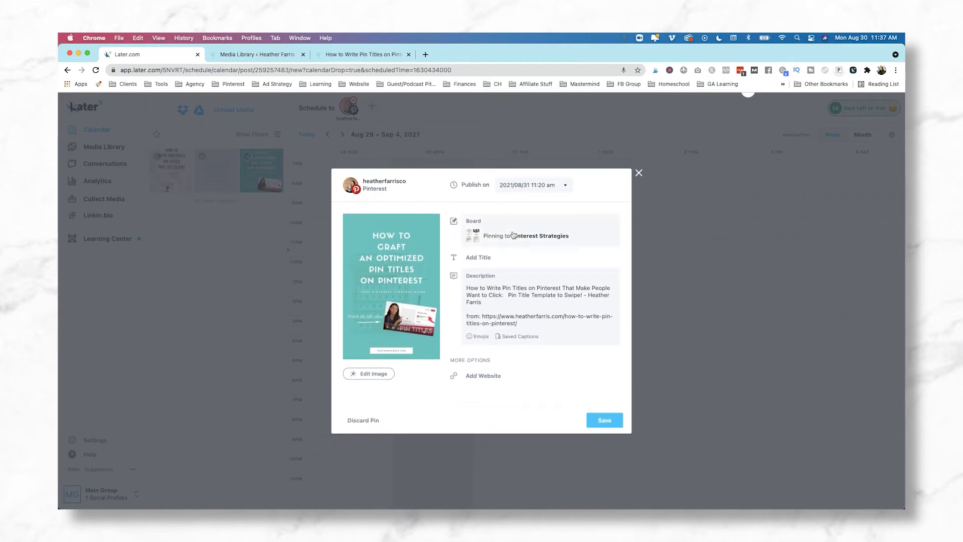
Step: Copy the post URL from the description into the pin's website field
click(488, 256)
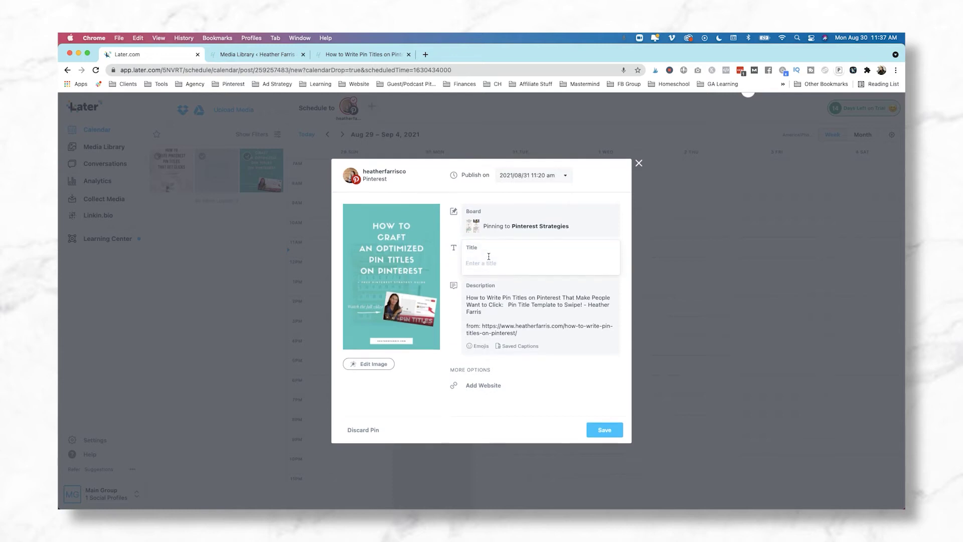
drag(482, 325, 522, 335)
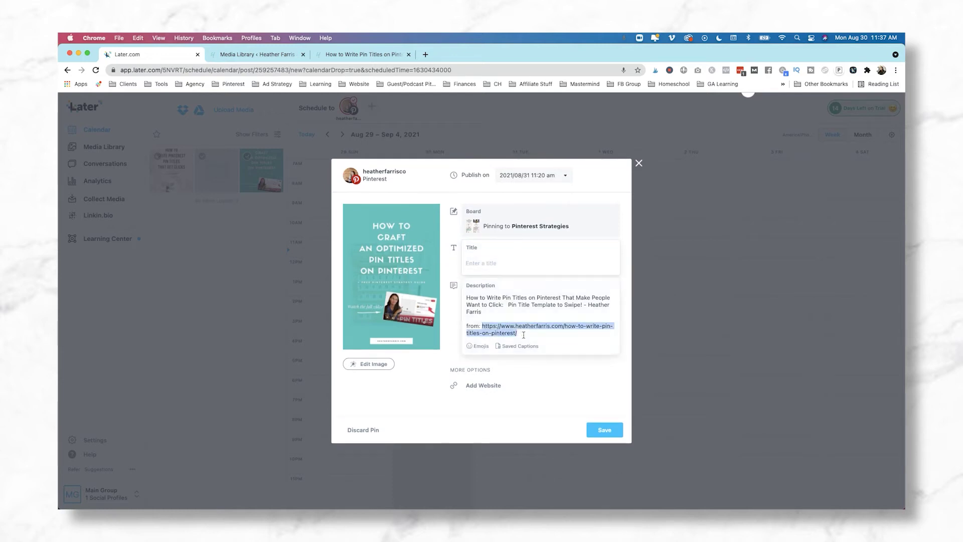
click(473, 298)
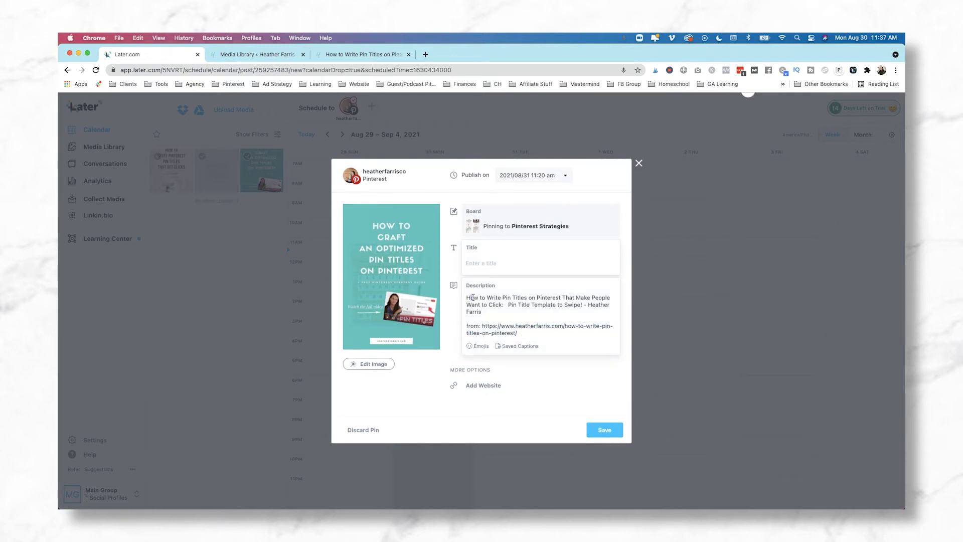
drag(482, 325, 518, 334)
key(cmd+c)
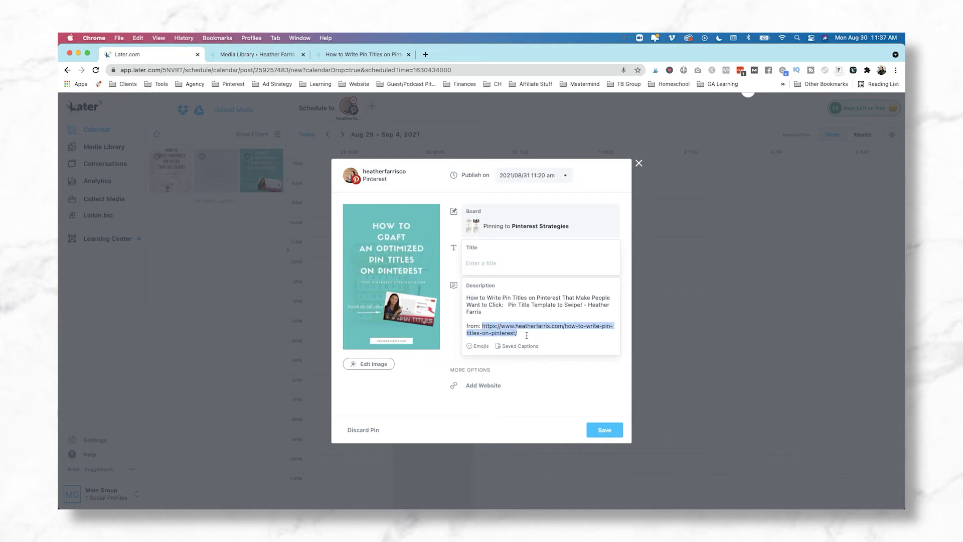
click(492, 388)
key(cmd+v)
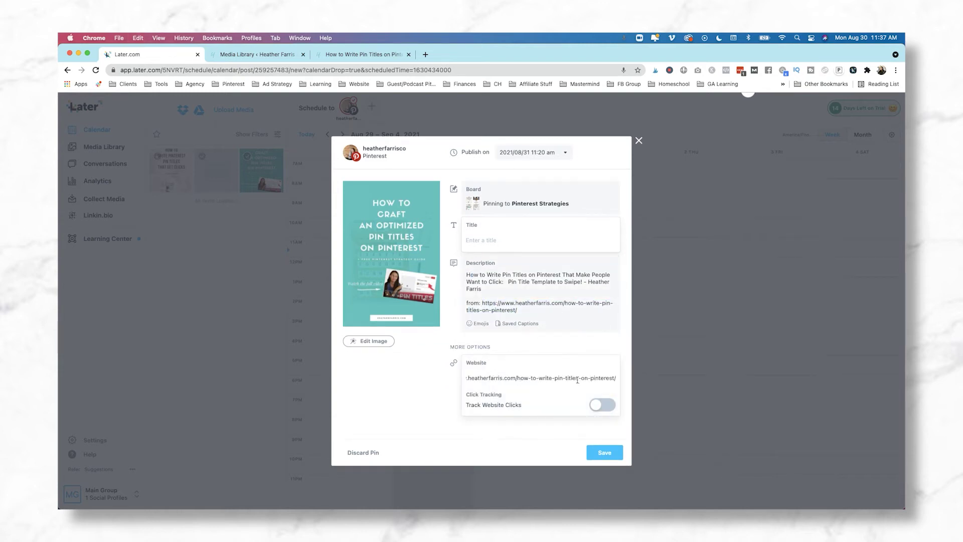
click(555, 347)
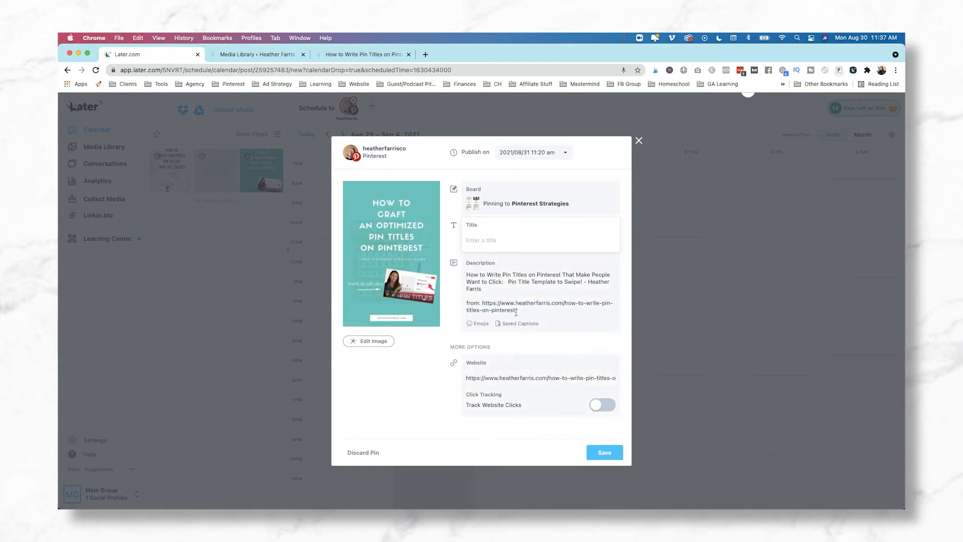
Step: Clear all text from the pin's description
click(466, 275)
key(cmd+a)
key(BackSpace)
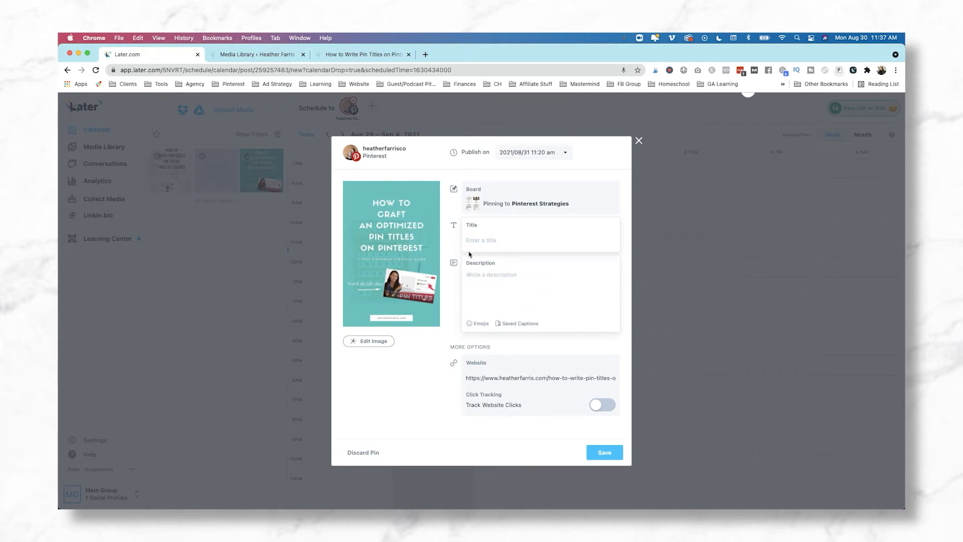
click(257, 54)
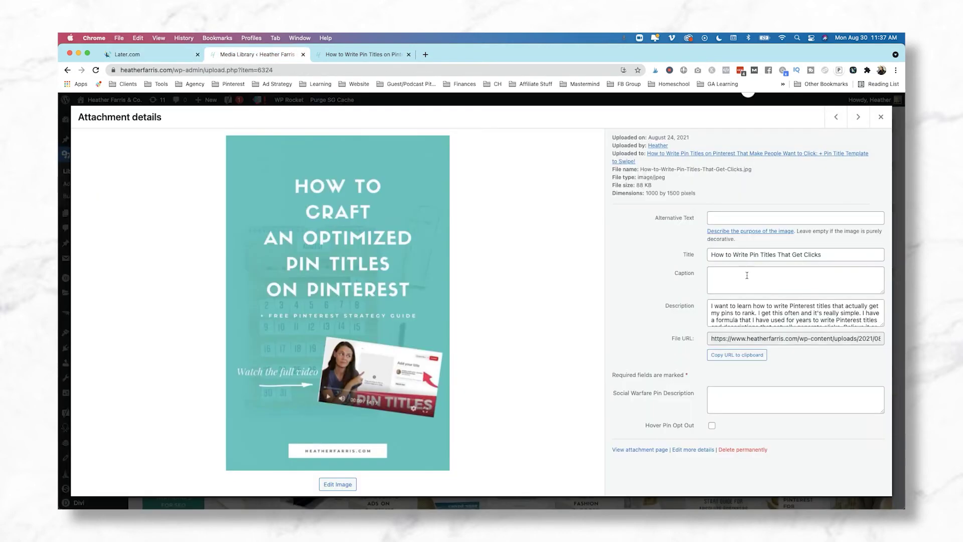
Step: Copy the WordPress image title into the pin title: 'How to Write Pin Titles That Get Clicks'
triple_click(740, 255)
key(super+c)
click(173, 55)
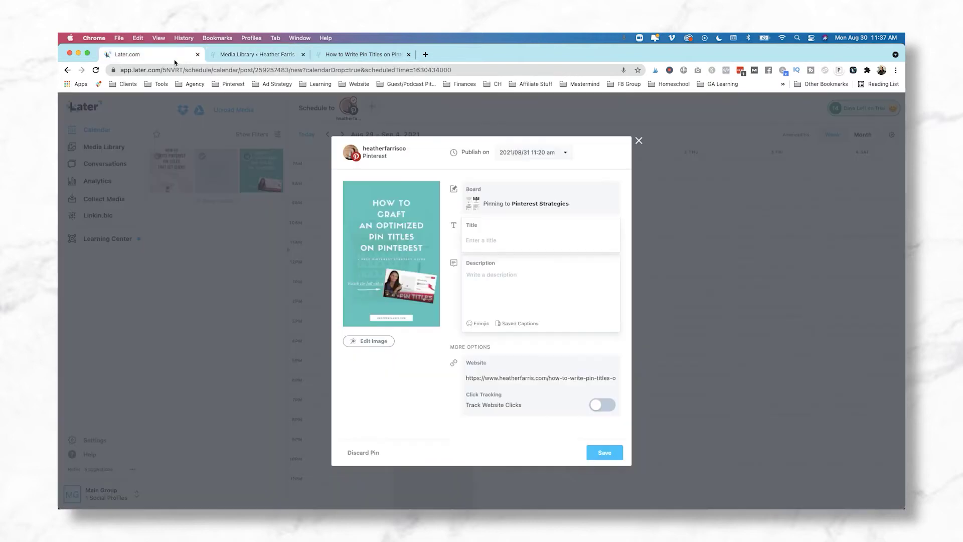
click(536, 220)
key(super+v)
Step: Copy the WordPress image's full description
key(ctrl+Tab)
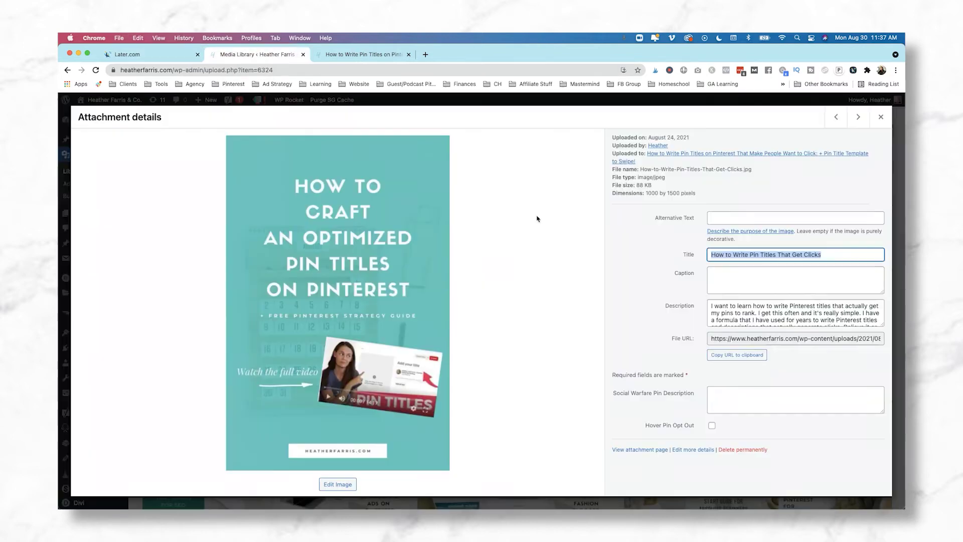
key(Tab)
key(Tab)
key(super+a)
key(super+c)
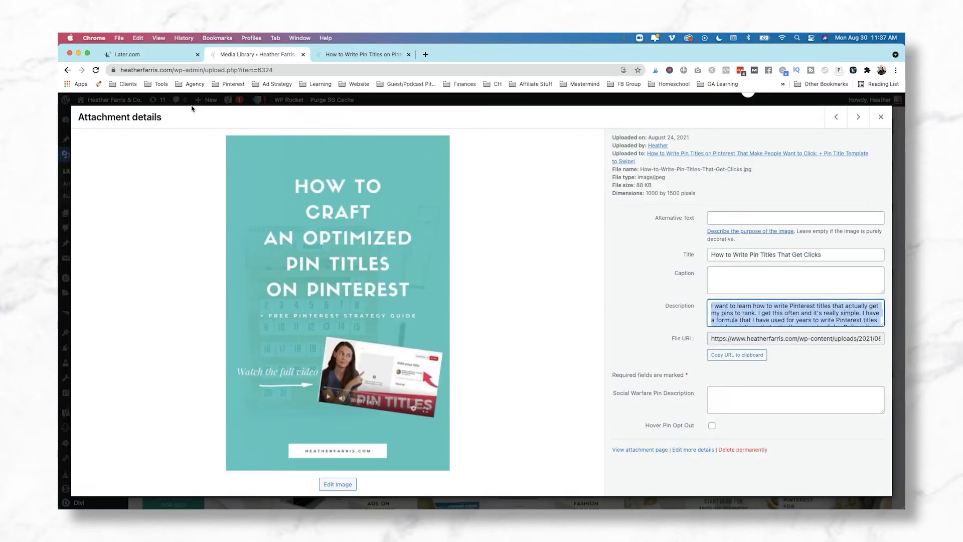
click(150, 54)
Step: Paste the copied WordPress paragraph into the pin's description
click(508, 282)
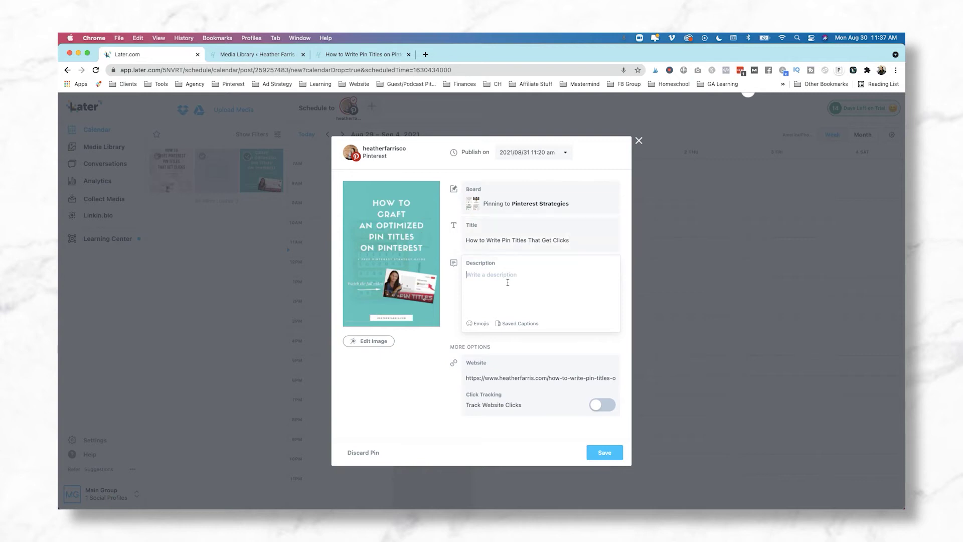
key(super+v)
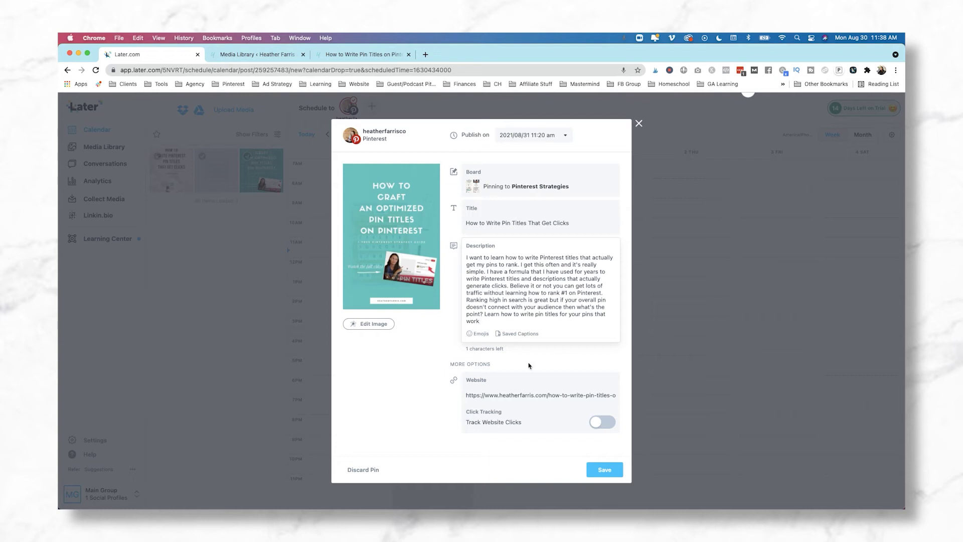
click(455, 367)
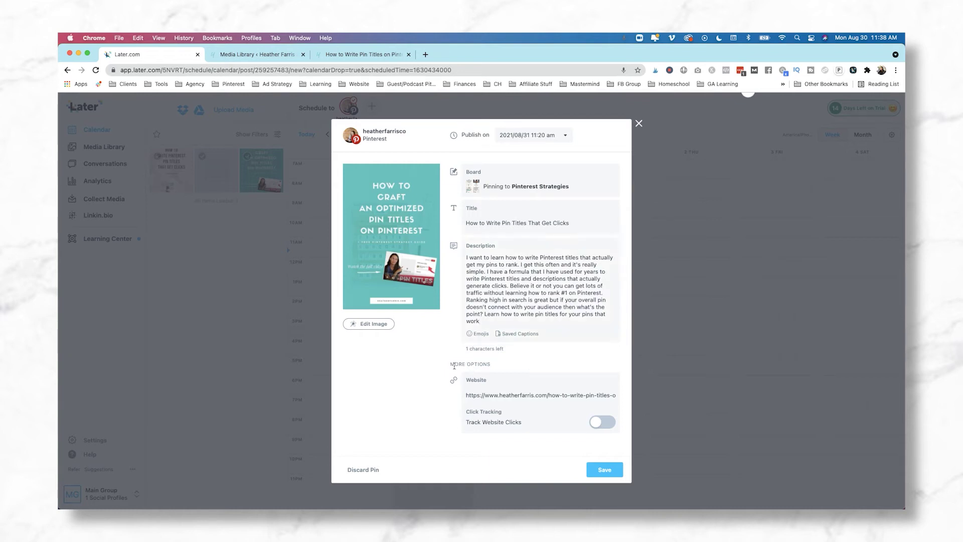
Step: Keep the website link, enable Track Website Clicks, and save the pin for Aug 31, 11:20 am
click(512, 396)
click(532, 365)
click(597, 424)
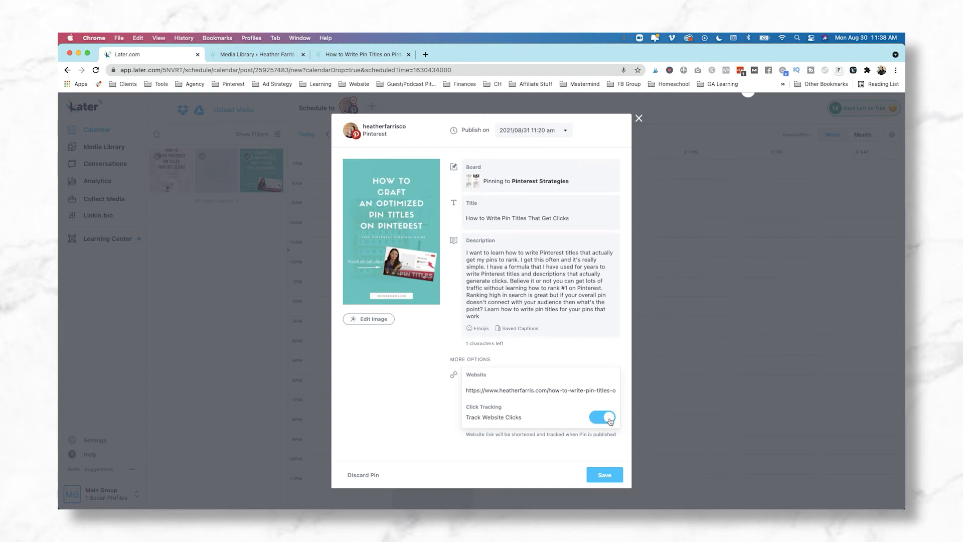
click(606, 475)
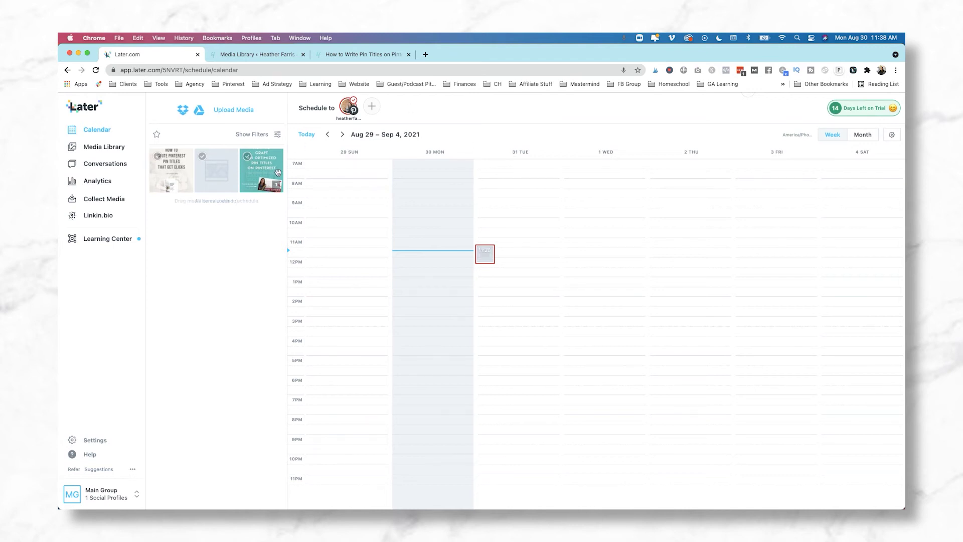
Step: Discard the accidental Sep 2 1:15 pm pin draft, leaving only the Tuesday Aug 31 pin
drag(261, 171, 685, 283)
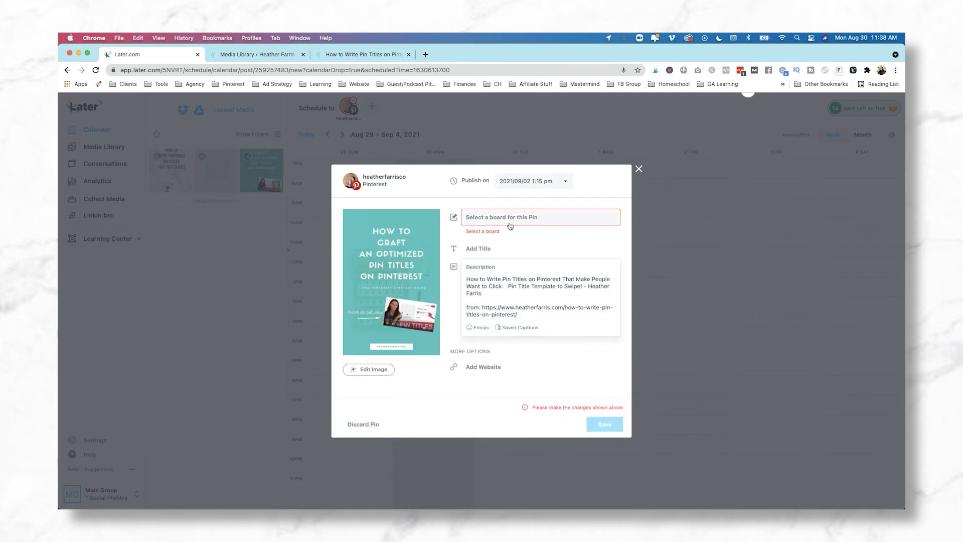
mouse_move(394, 299)
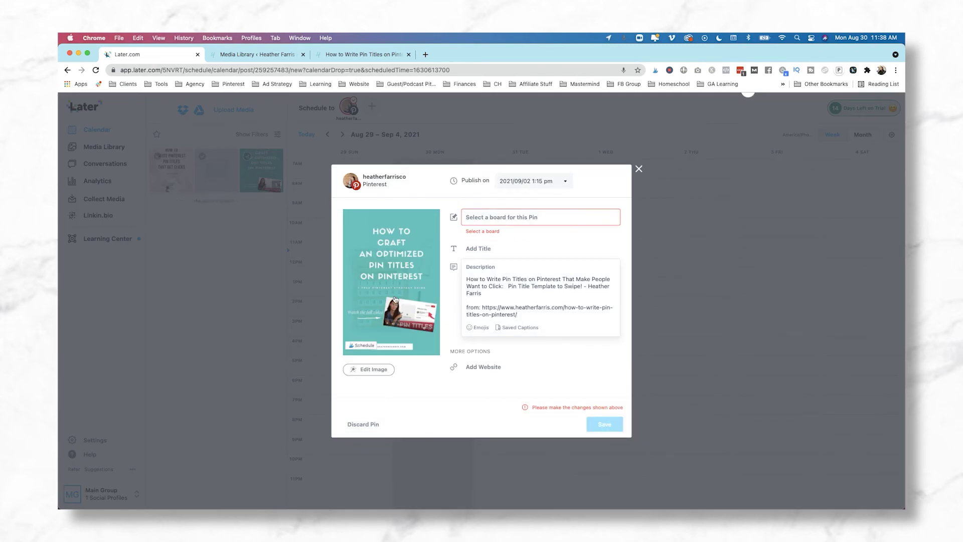
click(639, 169)
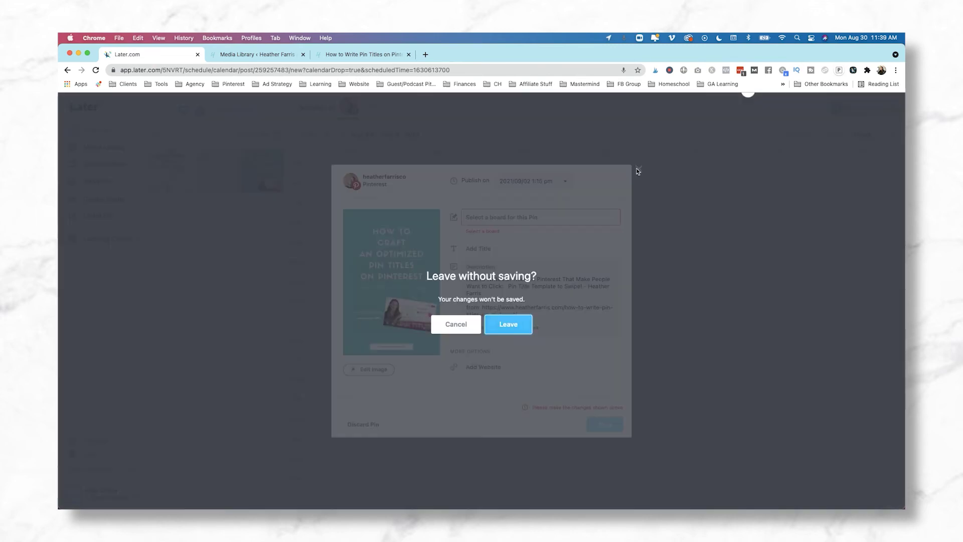
click(504, 331)
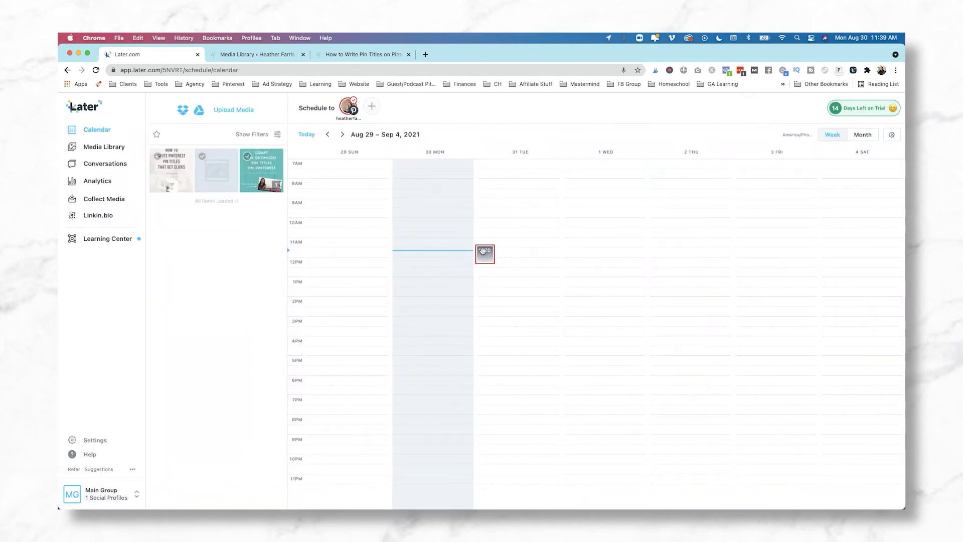
click(483, 252)
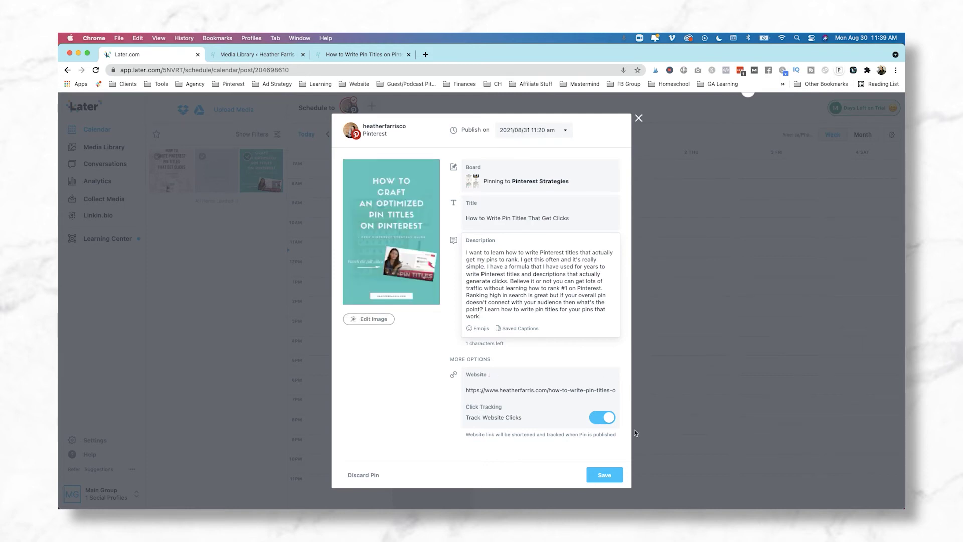
Step: Re-save the Tuesday Aug 31 pin so it stays scheduled for 11:20 am
click(600, 476)
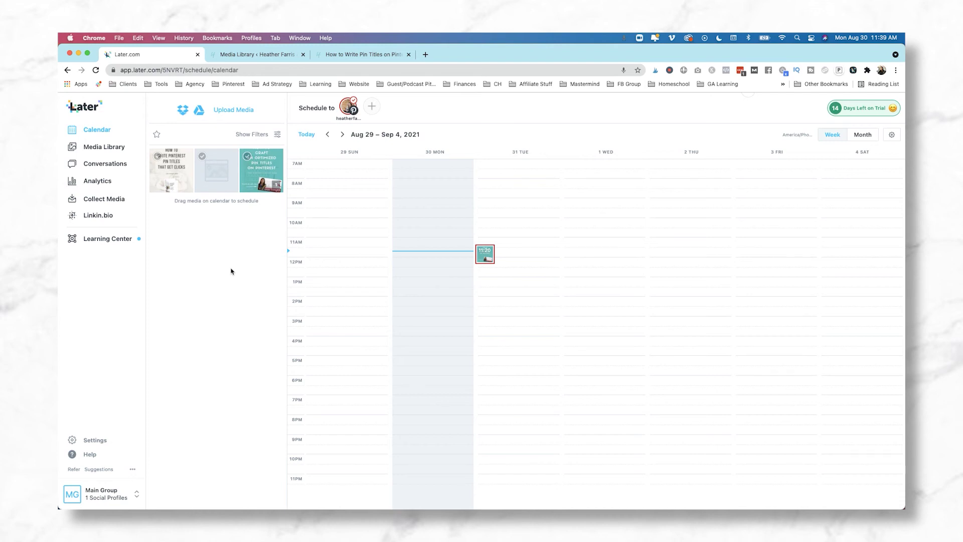
Step: Check the empty Pin Performance table under All Boards, then return to the Pinterest Overview
click(100, 181)
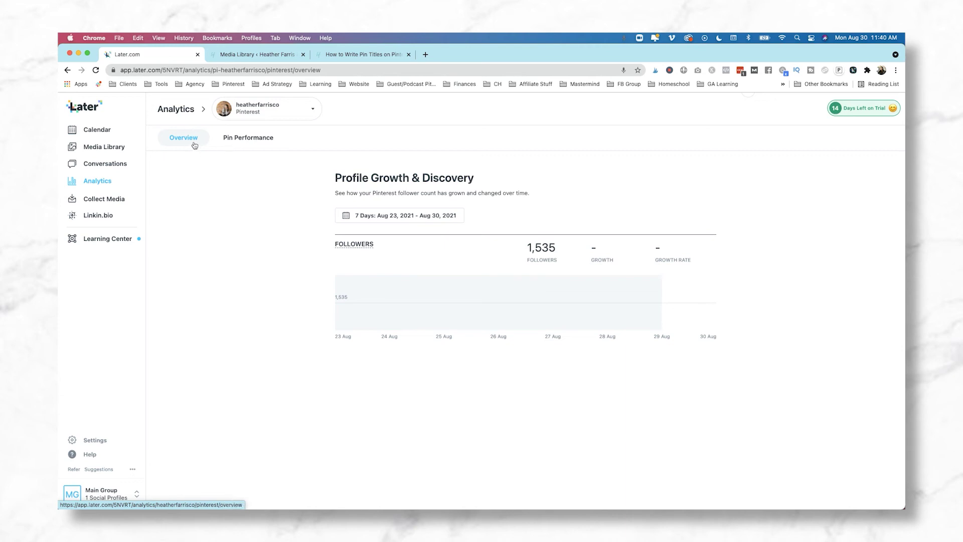
click(242, 146)
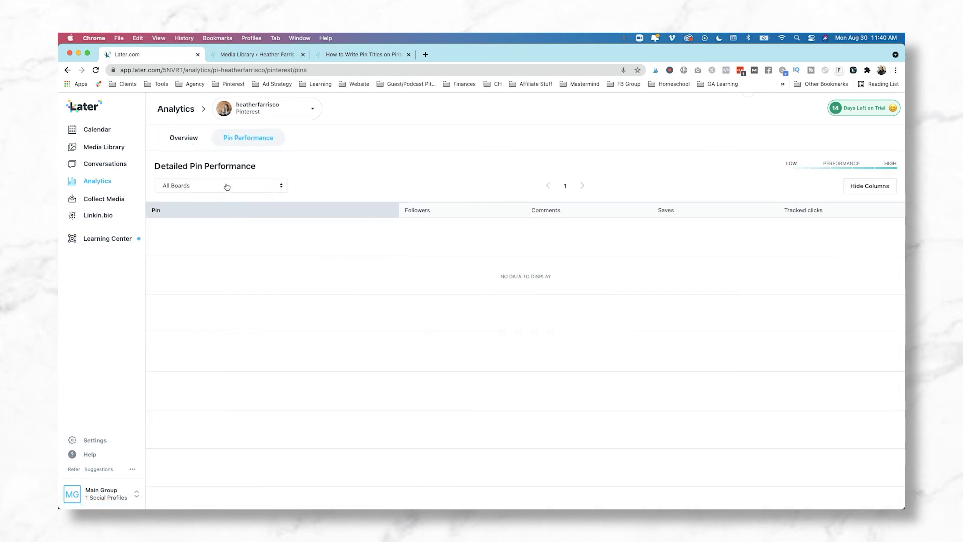
click(234, 189)
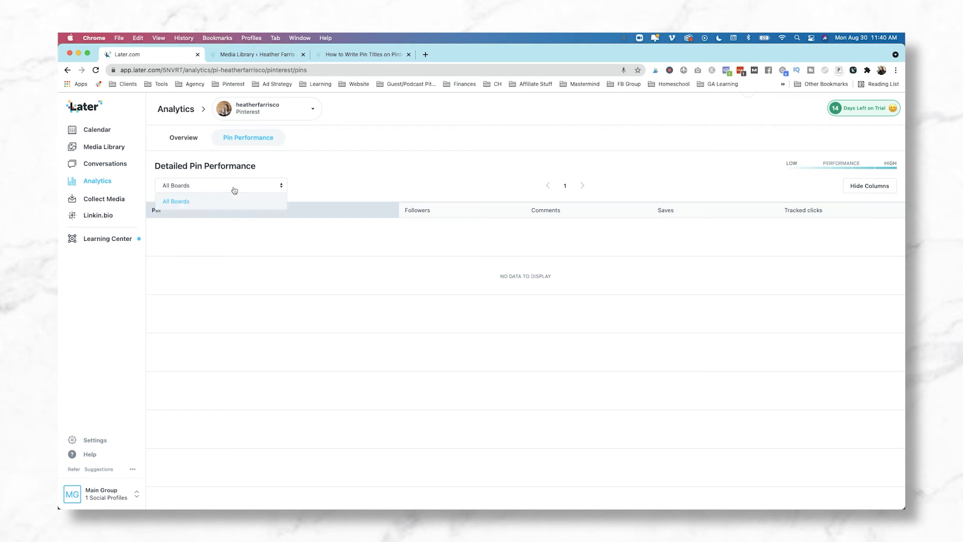
click(179, 202)
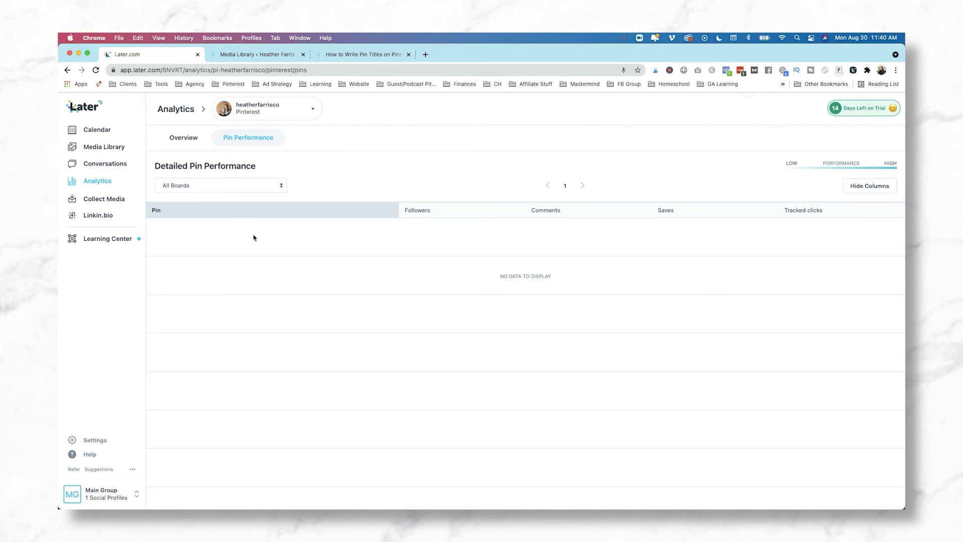
click(268, 186)
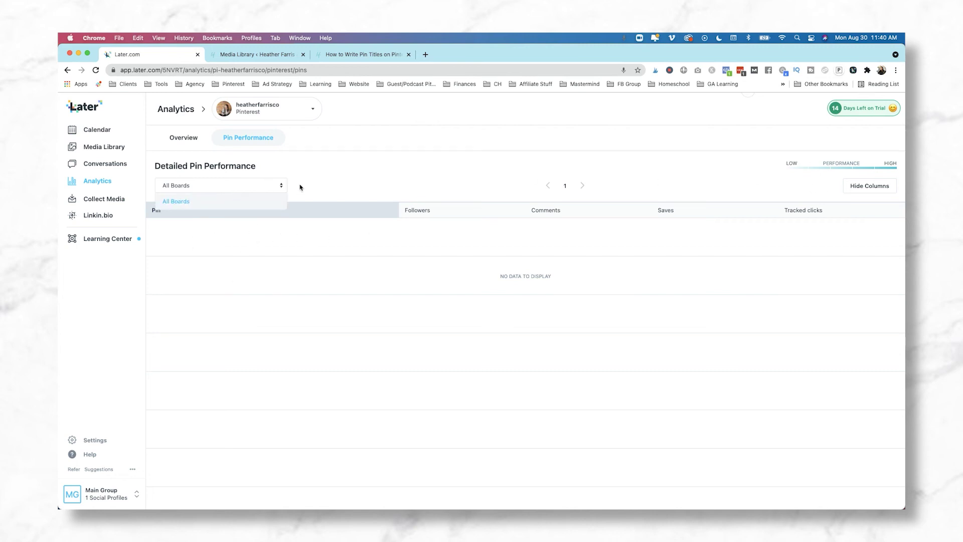
click(354, 185)
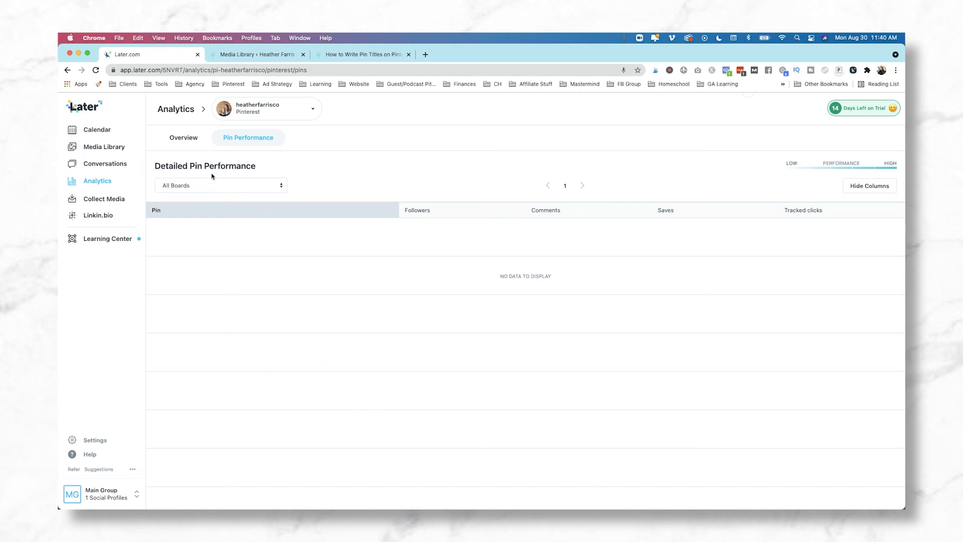
click(190, 140)
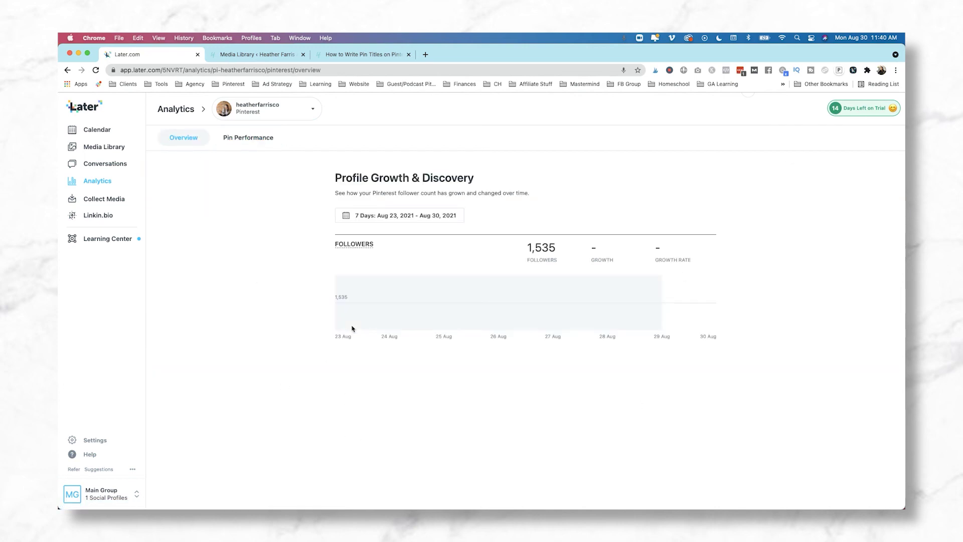
double_click(747, 253)
click(731, 261)
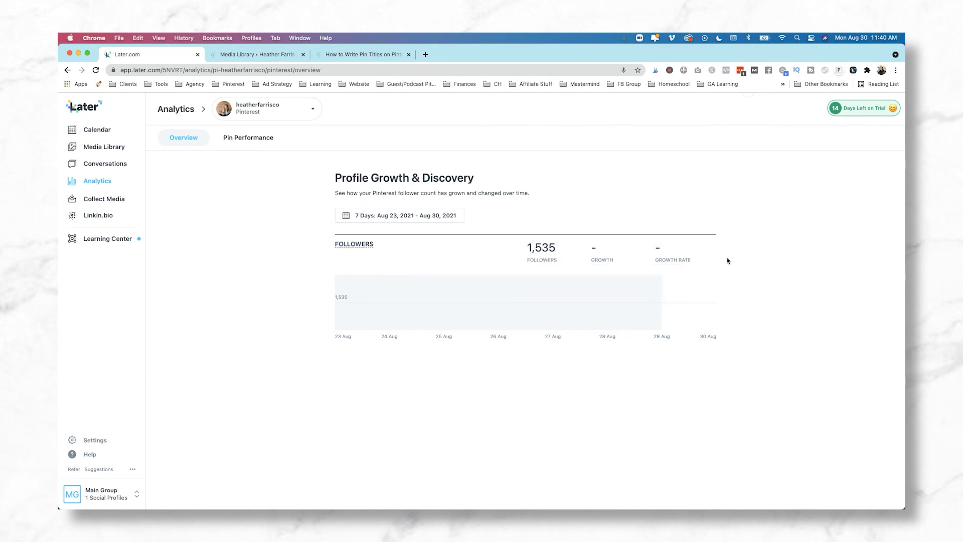